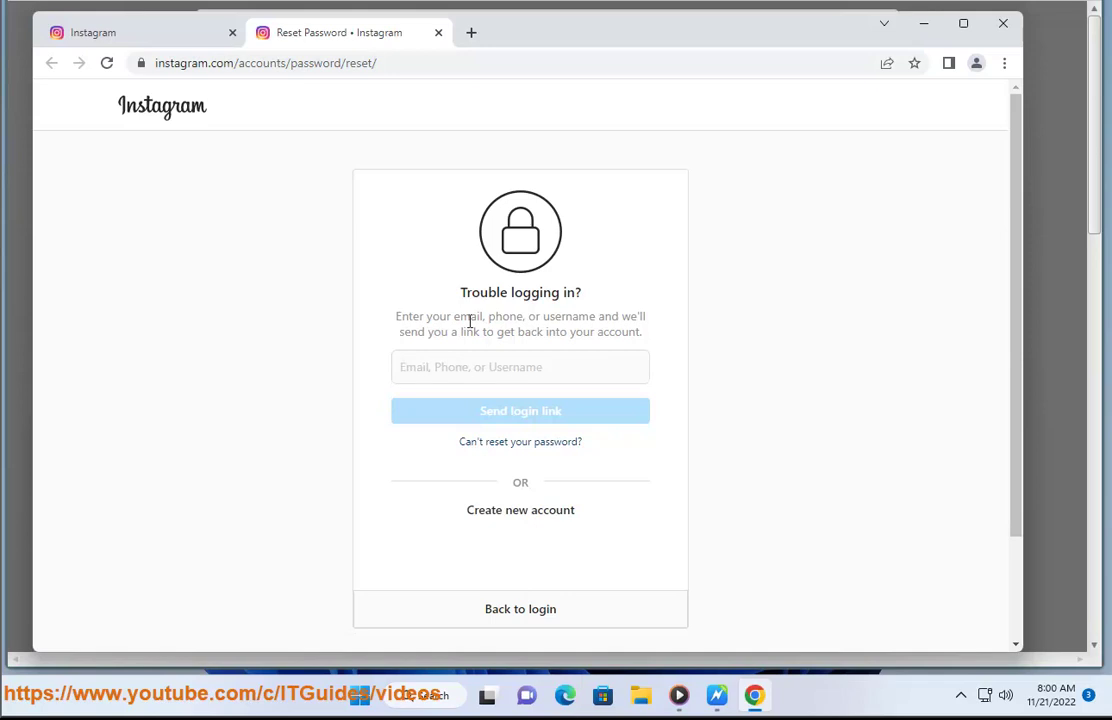
# - Highlight the login-help instruction on the password reset page, and switch to the guide document to read to the browser cache tip
pyautogui.moveTo(706, 328); pyautogui.dragTo(362, 326)
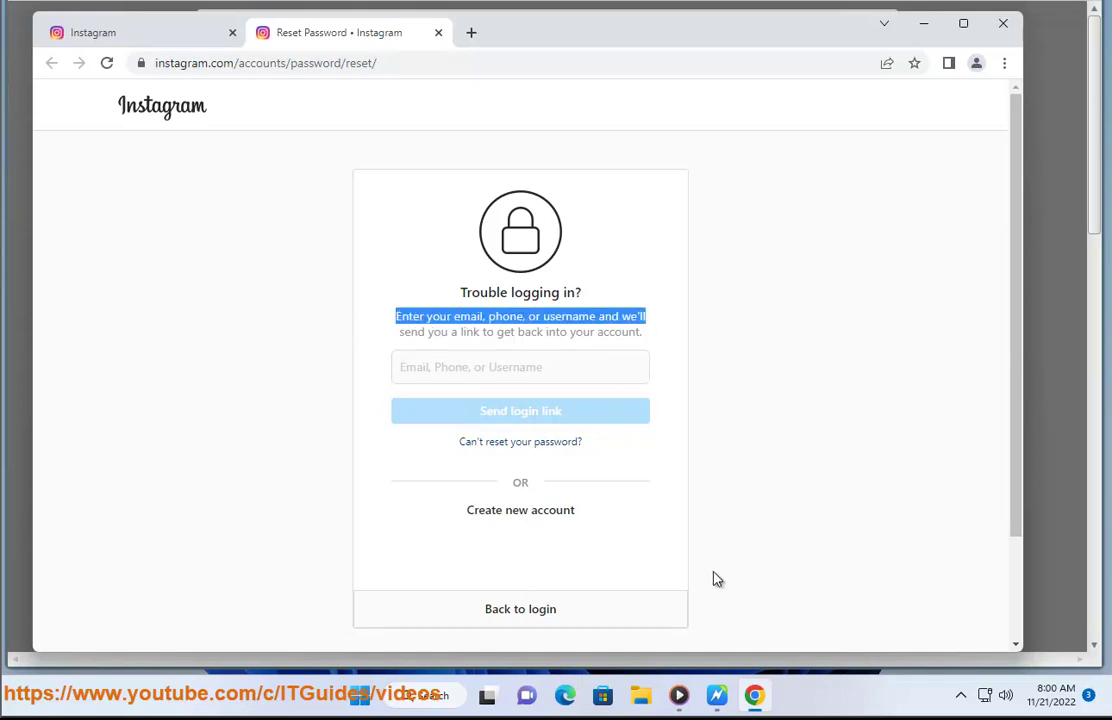
pyautogui.click(717, 695)
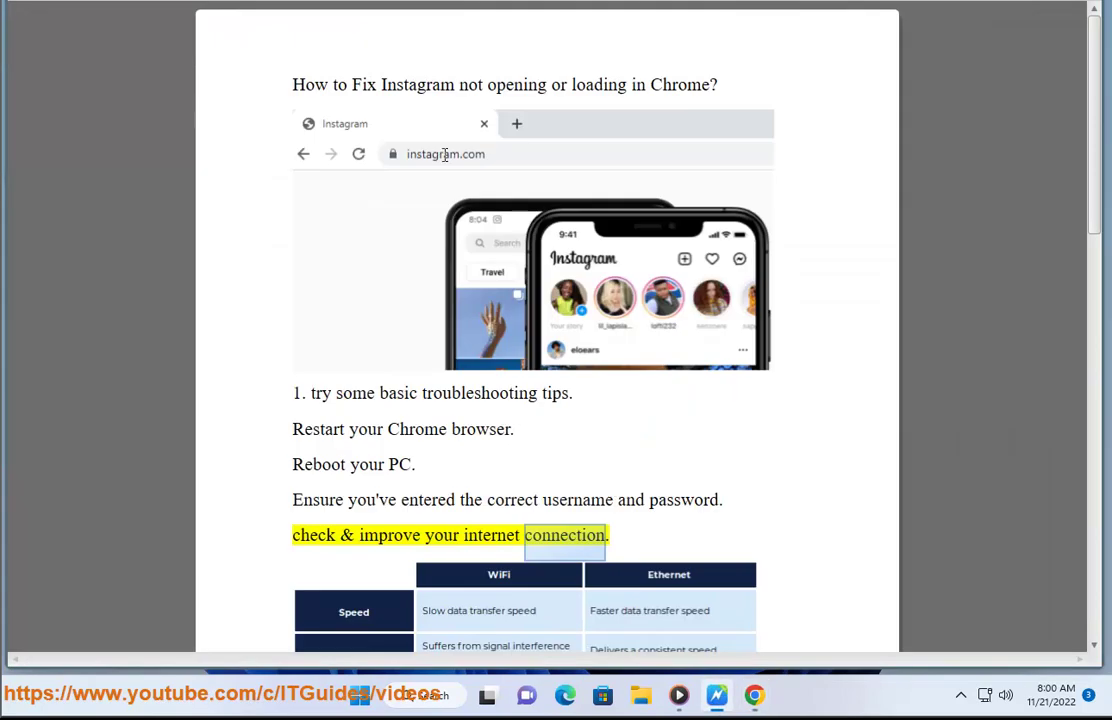
pyautogui.scroll(-2, 742, 506)
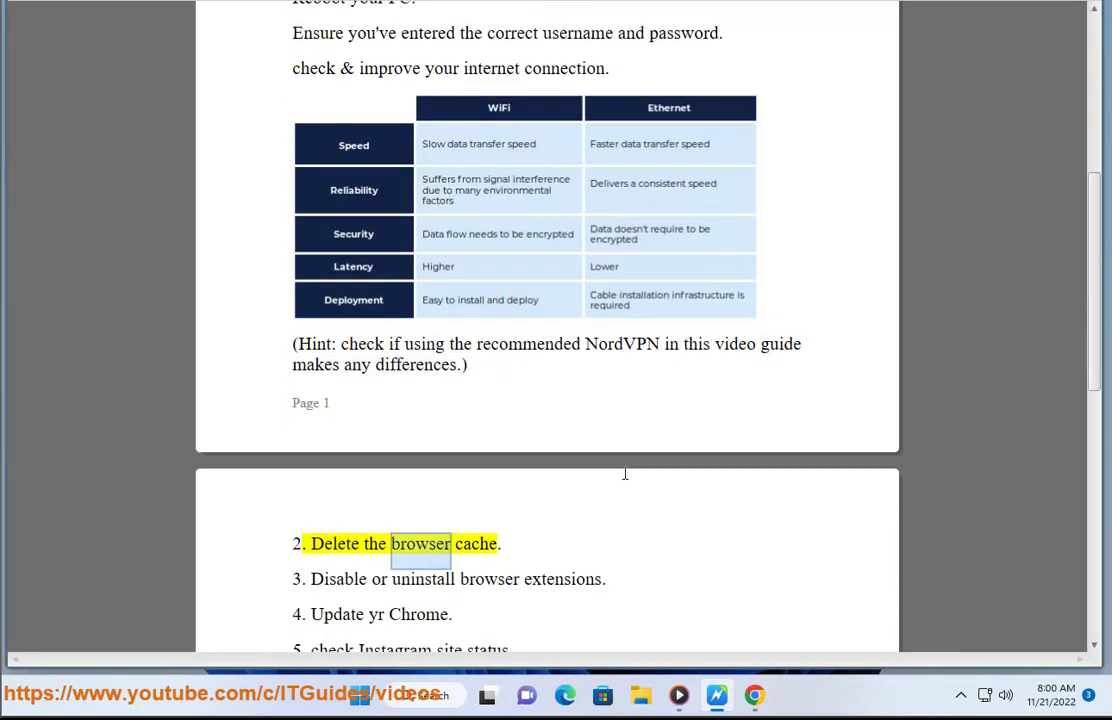
# - Switch to Chrome, search its settings for CACHE, and open the Clear browsing data dialog
pyautogui.click(758, 692)
pyautogui.click(1004, 63)
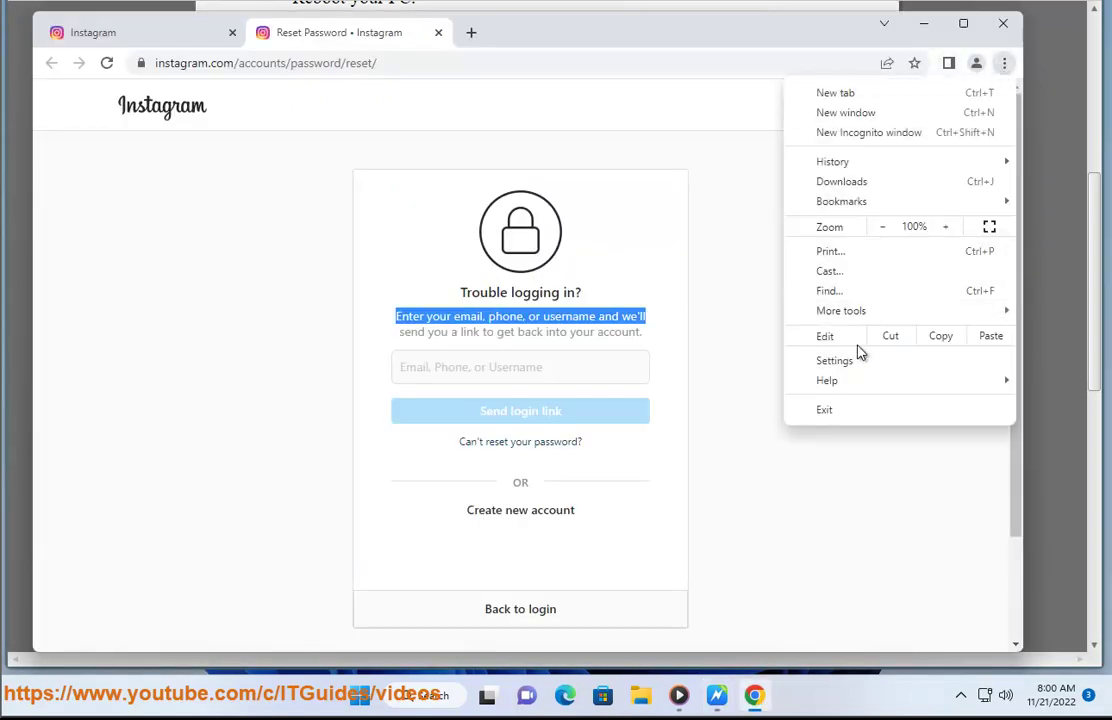
pyautogui.click(848, 361)
pyautogui.write('cACHE')
pyautogui.click(490, 231)
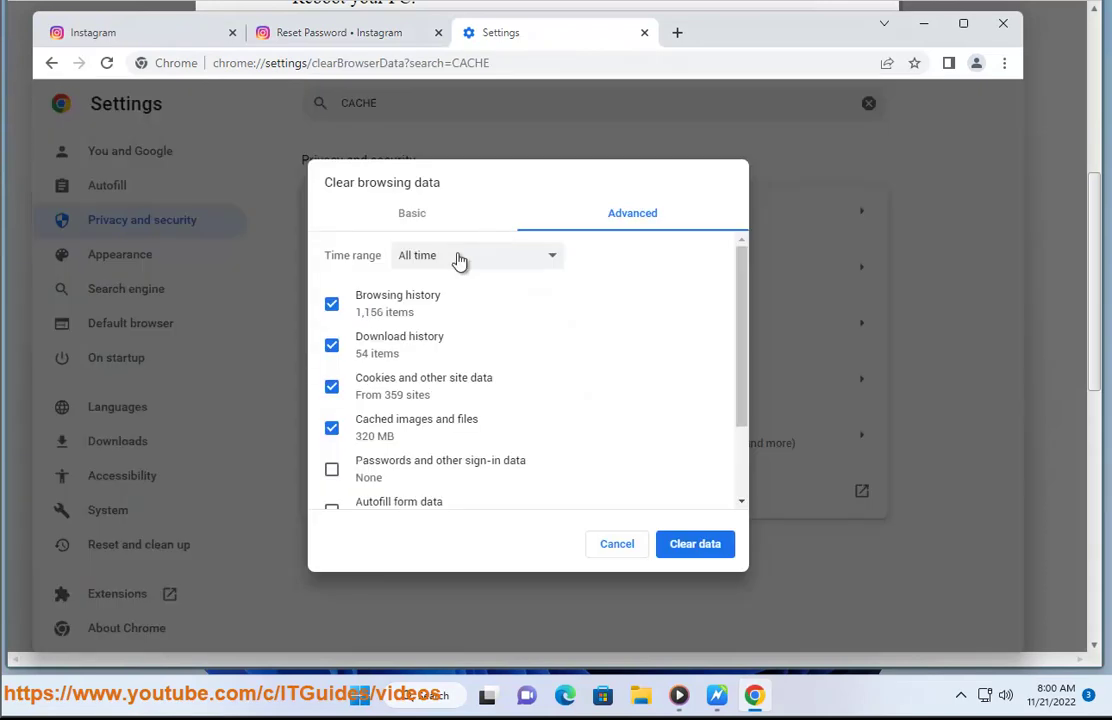
# - Choose the All time range, include Hosted app data, Site settings and Autofill form data, and cancel without clearing
pyautogui.click(462, 256)
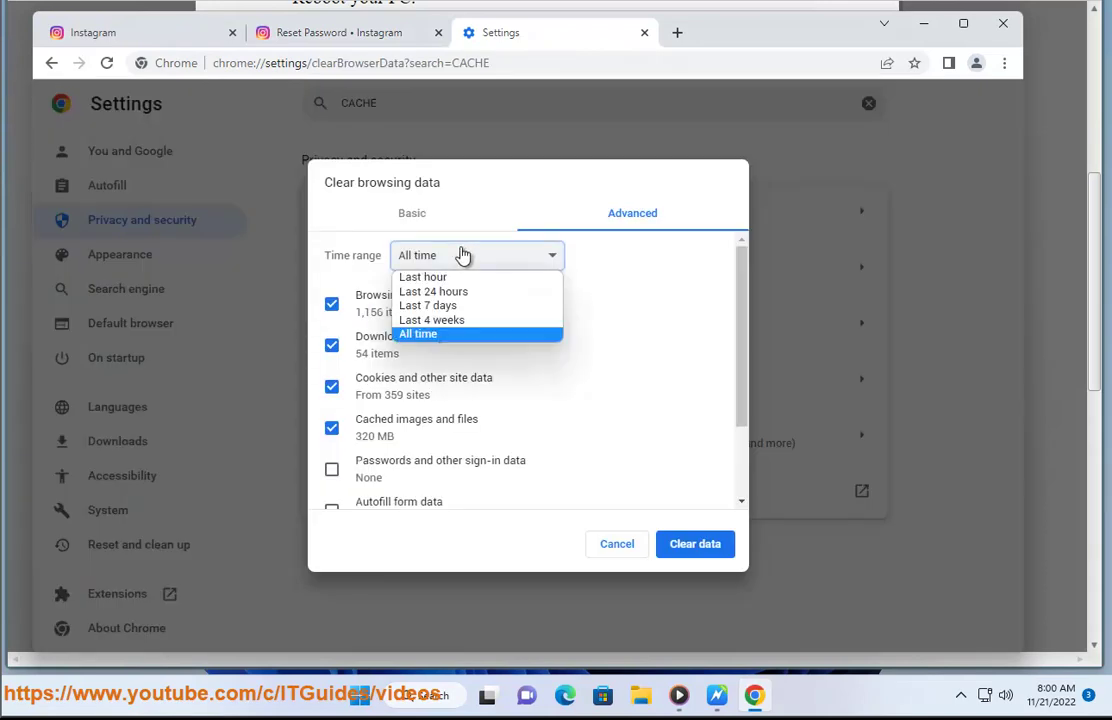
pyautogui.click(472, 335)
pyautogui.scroll(-3, 482, 400)
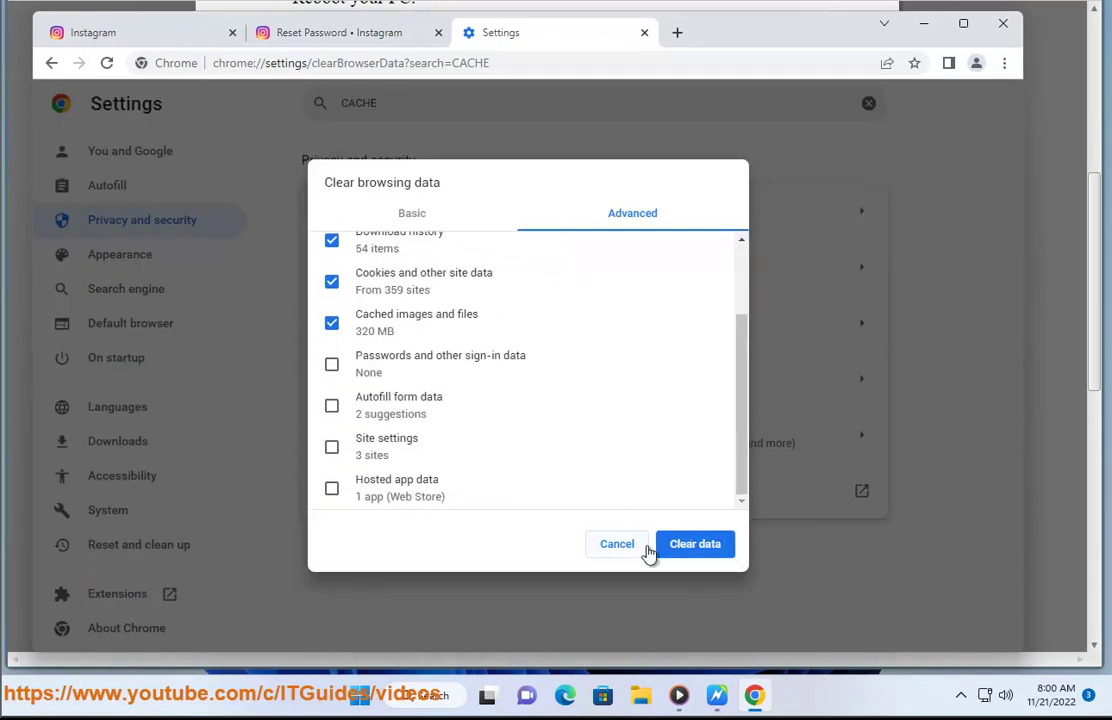
pyautogui.click(366, 493)
pyautogui.click(350, 443)
pyautogui.click(403, 410)
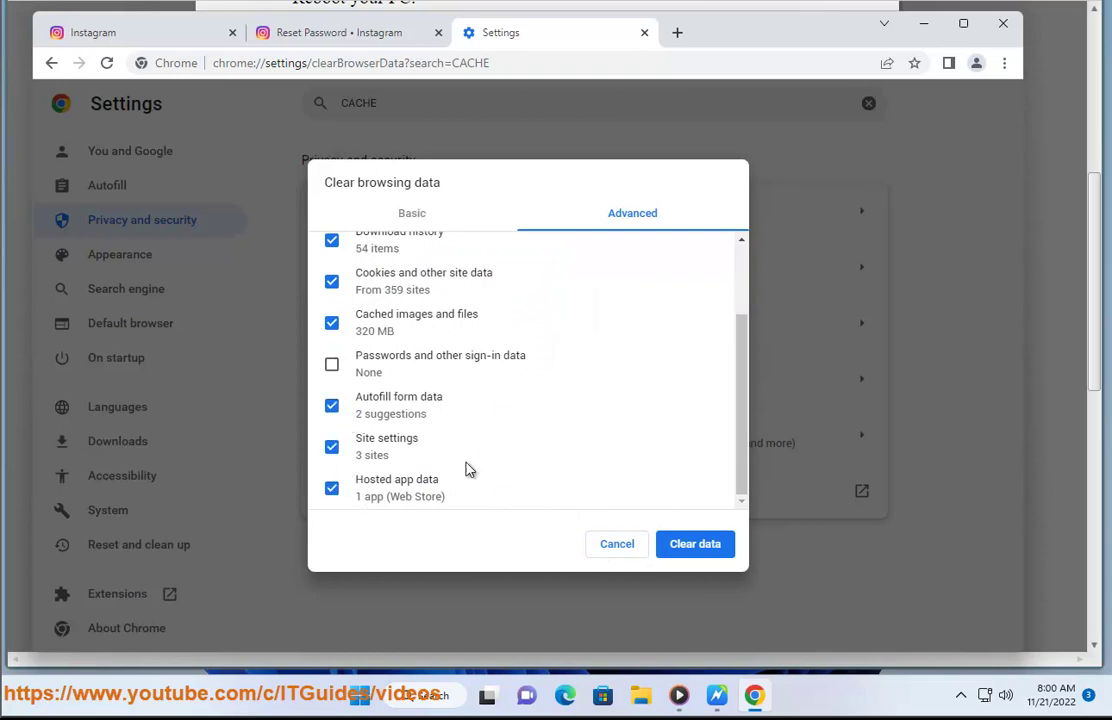
pyautogui.click(600, 552)
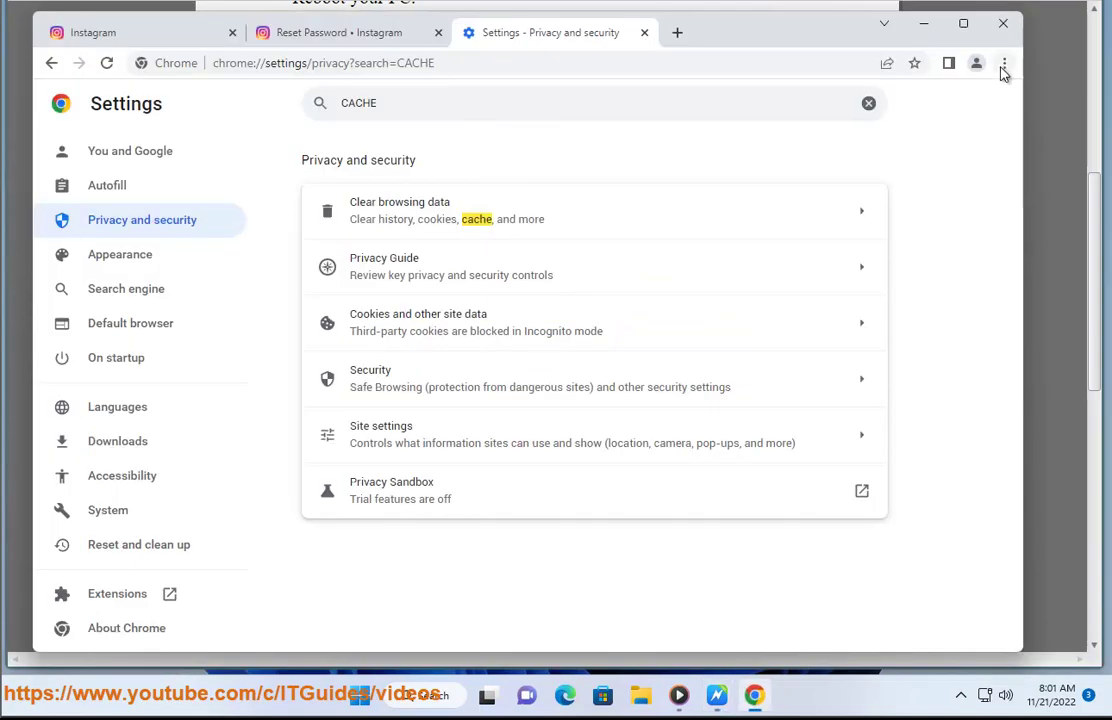
# - Open Chrome's Extensions page to review the installed extensions
pyautogui.click(1004, 64)
pyautogui.moveTo(905, 312)
pyautogui.click(612, 411)
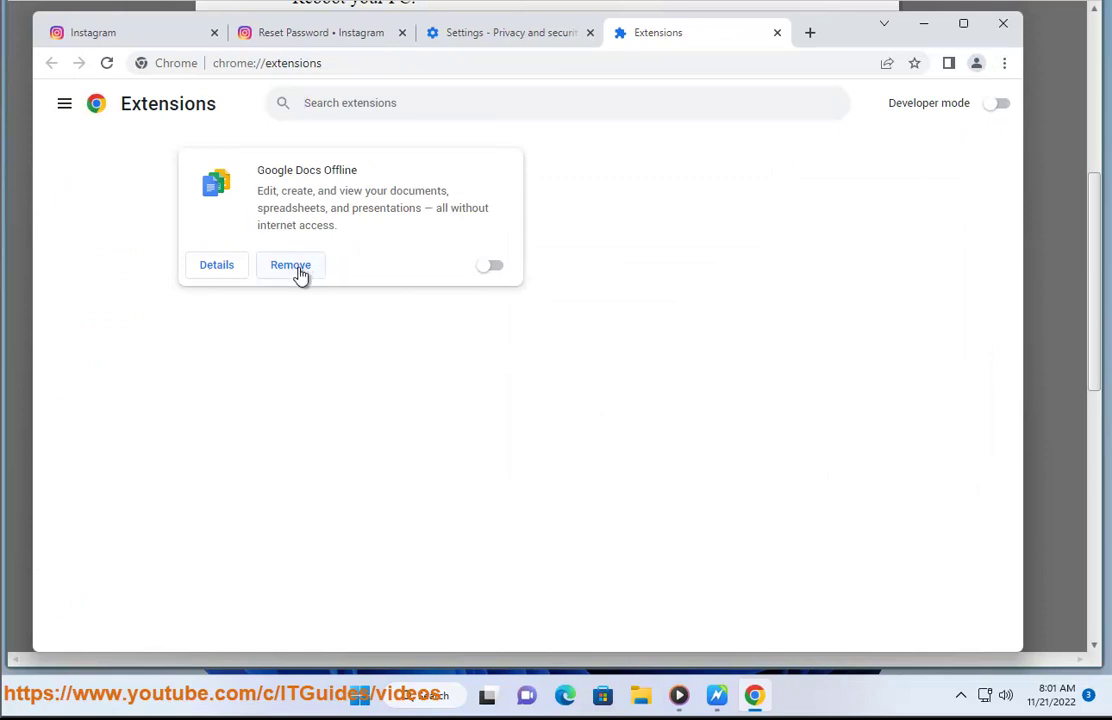
# - Reload the Instagram login page, and switch to the guide document to read the Chrome update and site status tips
pyautogui.click(122, 35)
pyautogui.click(106, 63)
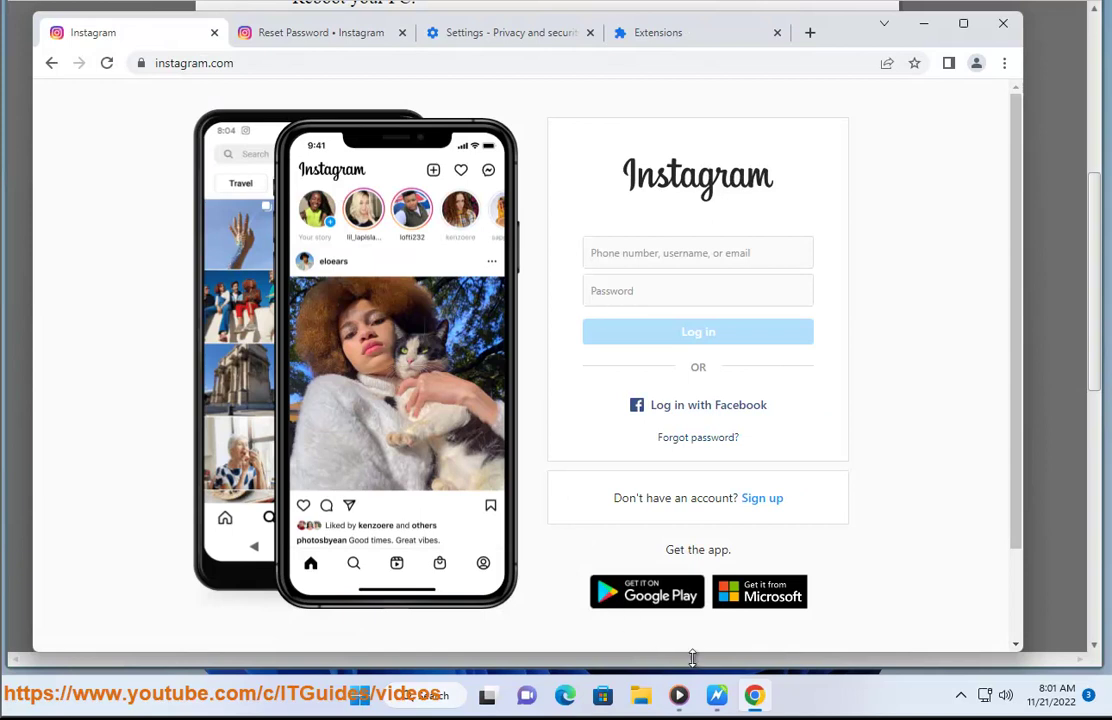
pyautogui.click(717, 695)
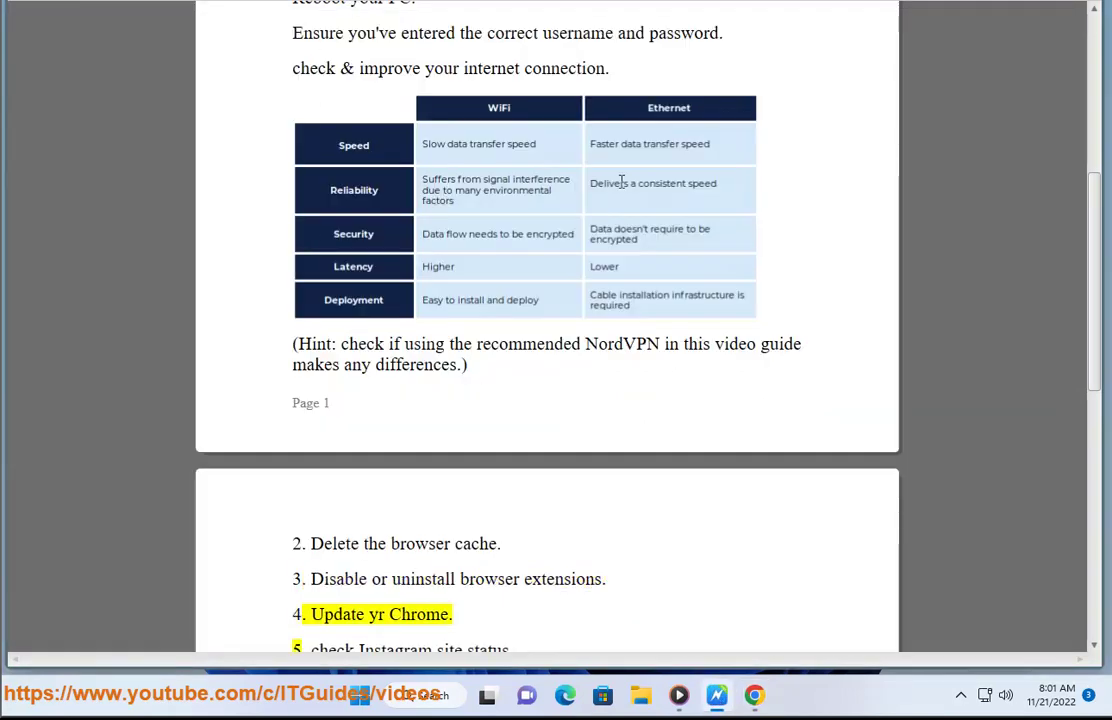
pyautogui.scroll(-1, 398, 5)
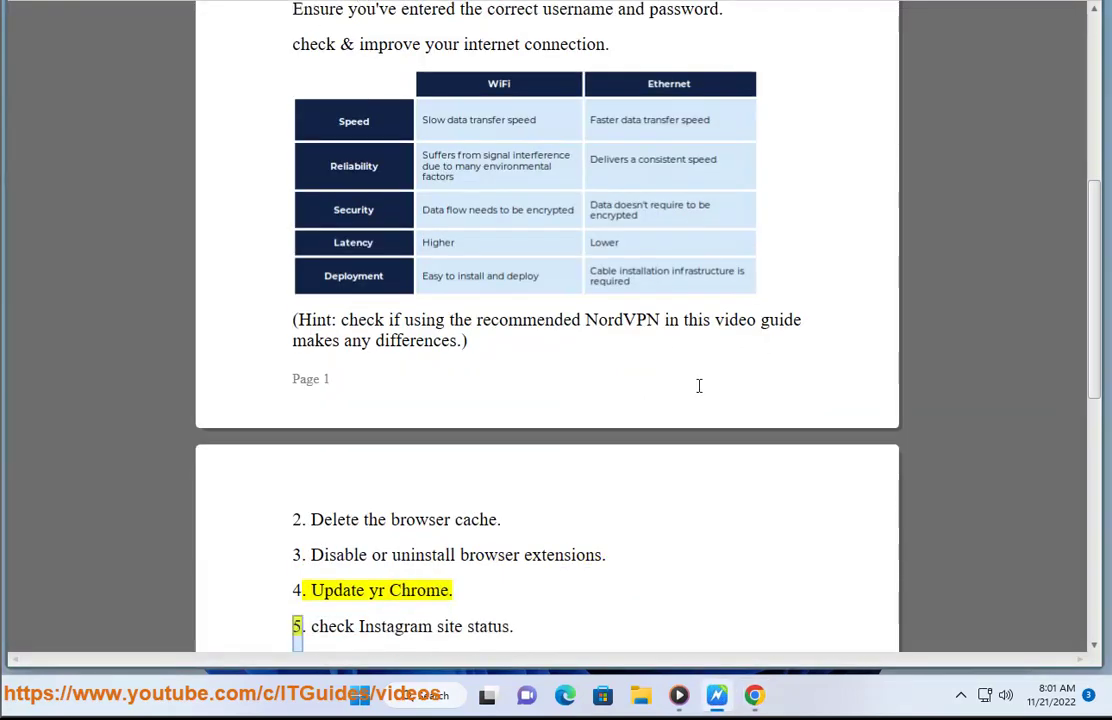
# - Check for Chrome updates on the About Google Chrome page, and return to the guide document
pyautogui.click(755, 692)
pyautogui.click(1003, 63)
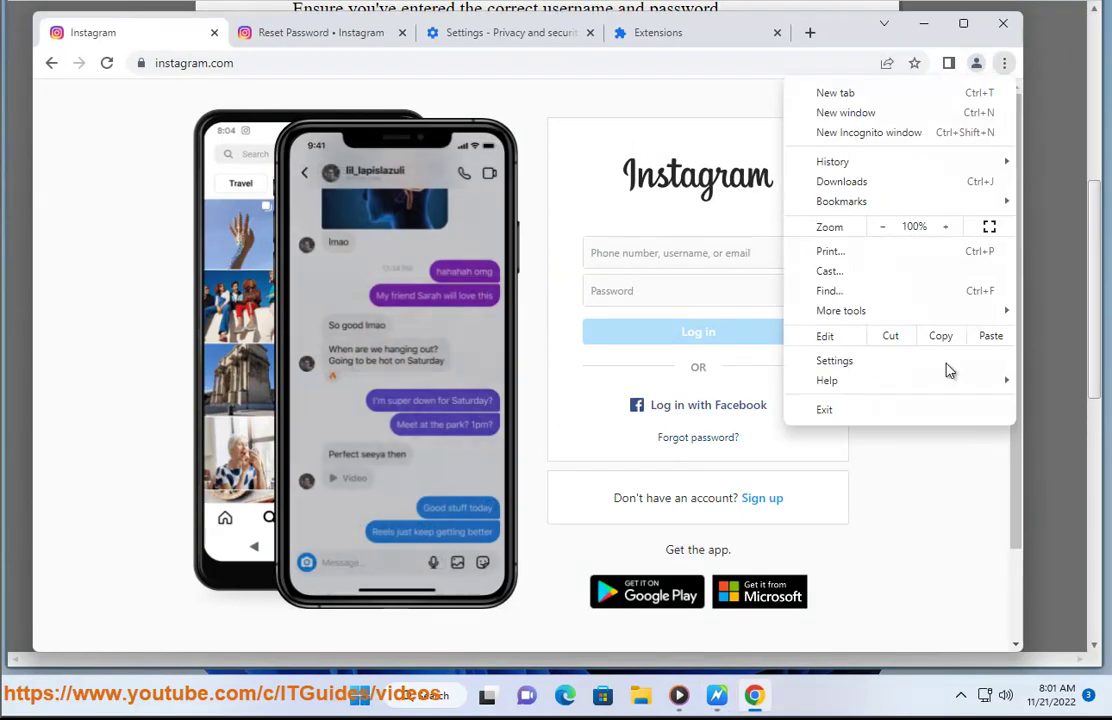
pyautogui.moveTo(921, 386)
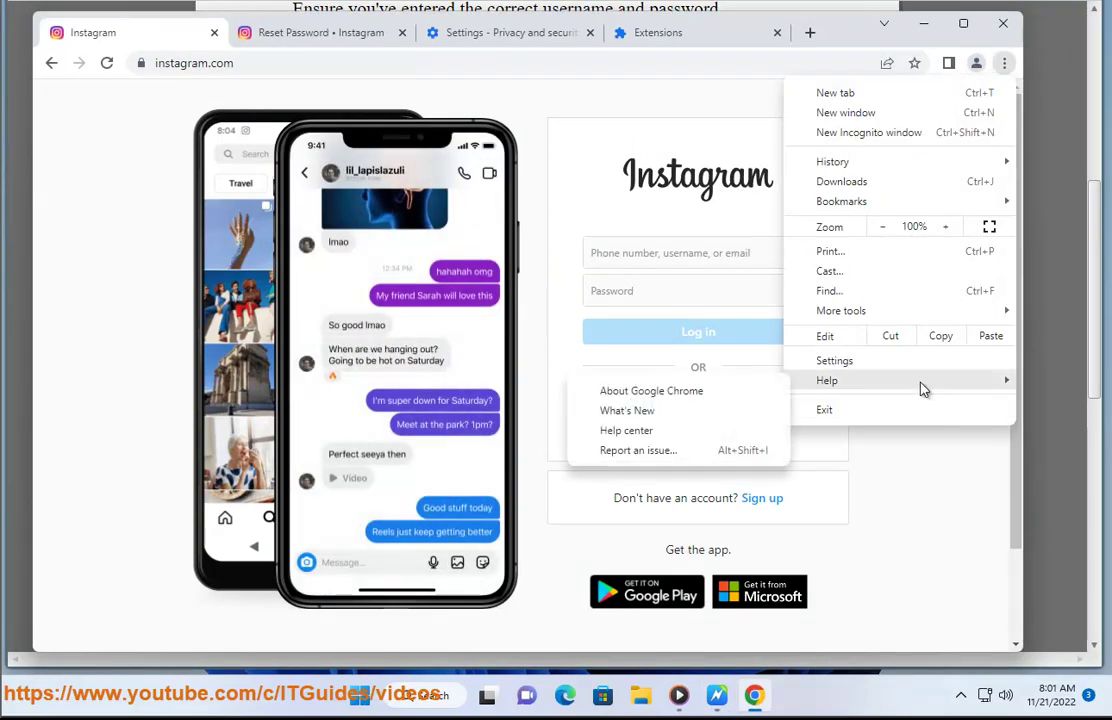
pyautogui.click(677, 396)
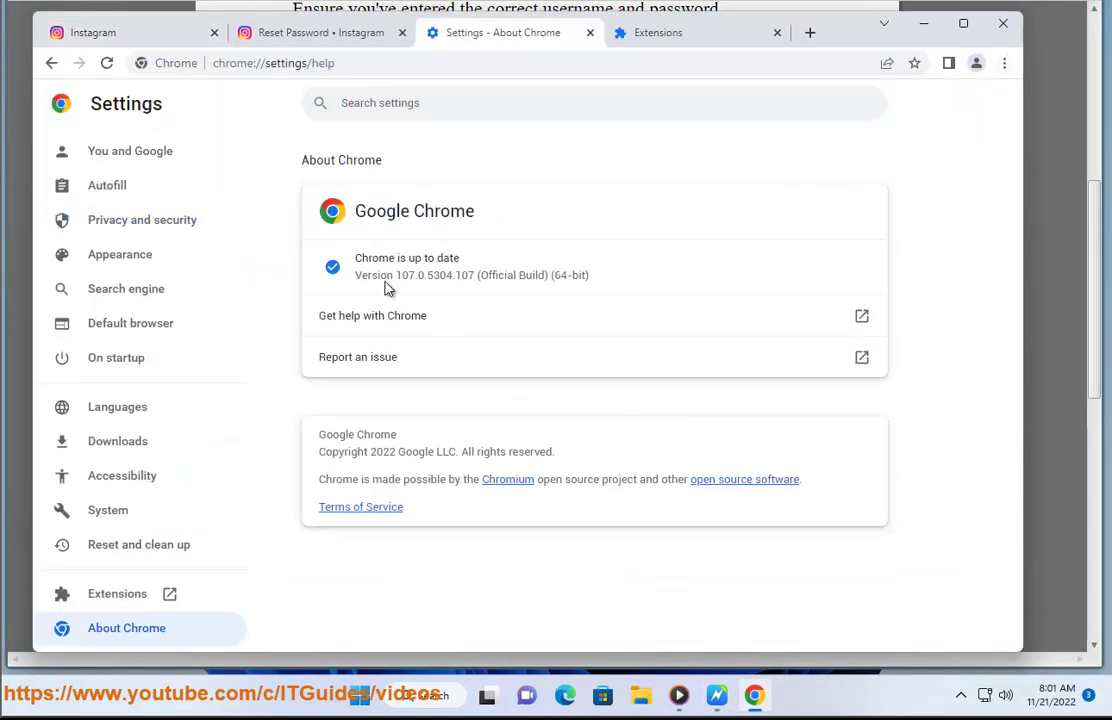
pyautogui.tripleClick(470, 262)
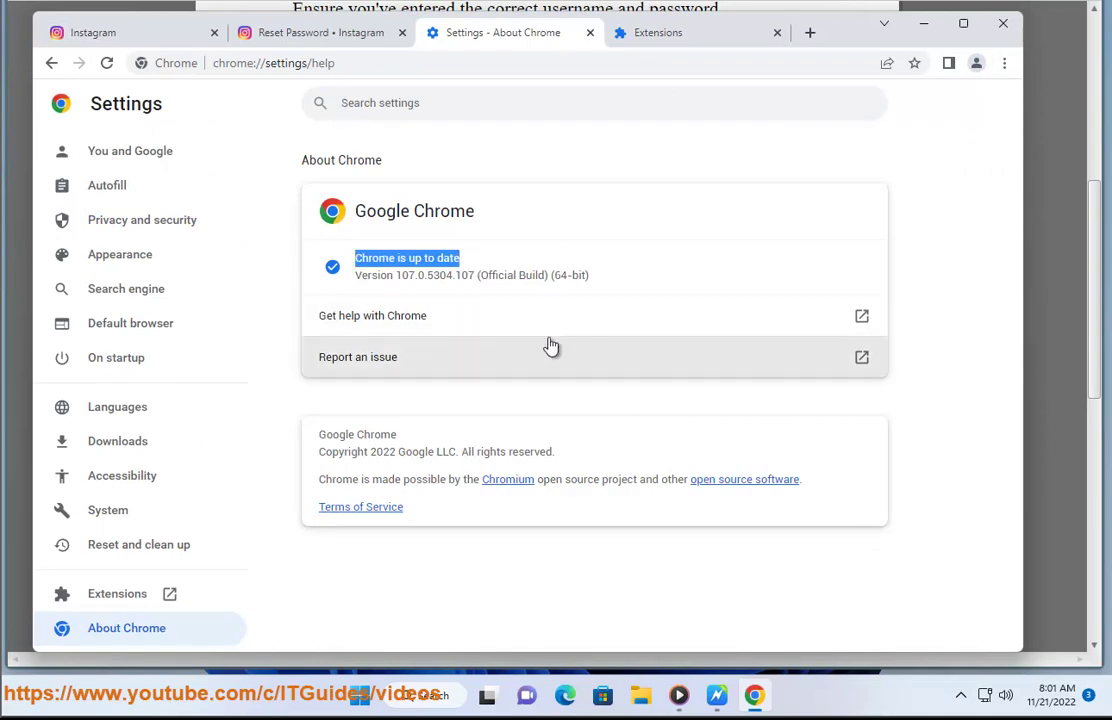
pyautogui.click(754, 695)
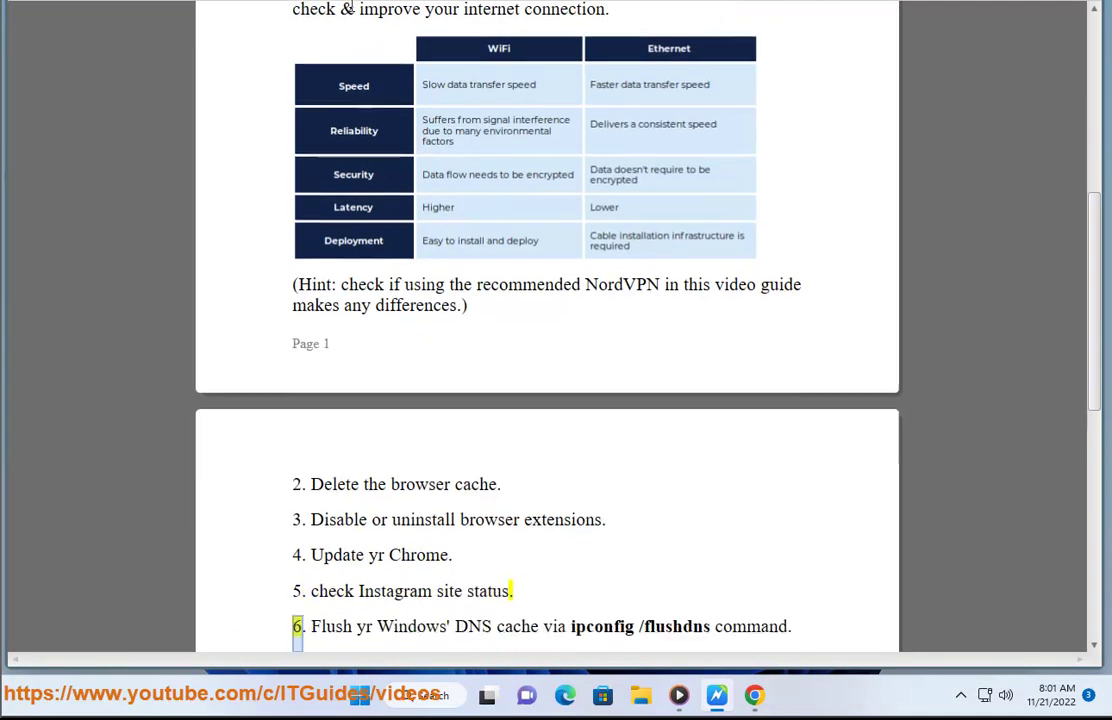
# - Search Google in Chrome for "Instagram site status", look through the results, and minimize the browser
pyautogui.moveTo(509, 591); pyautogui.dragTo(365, 591)
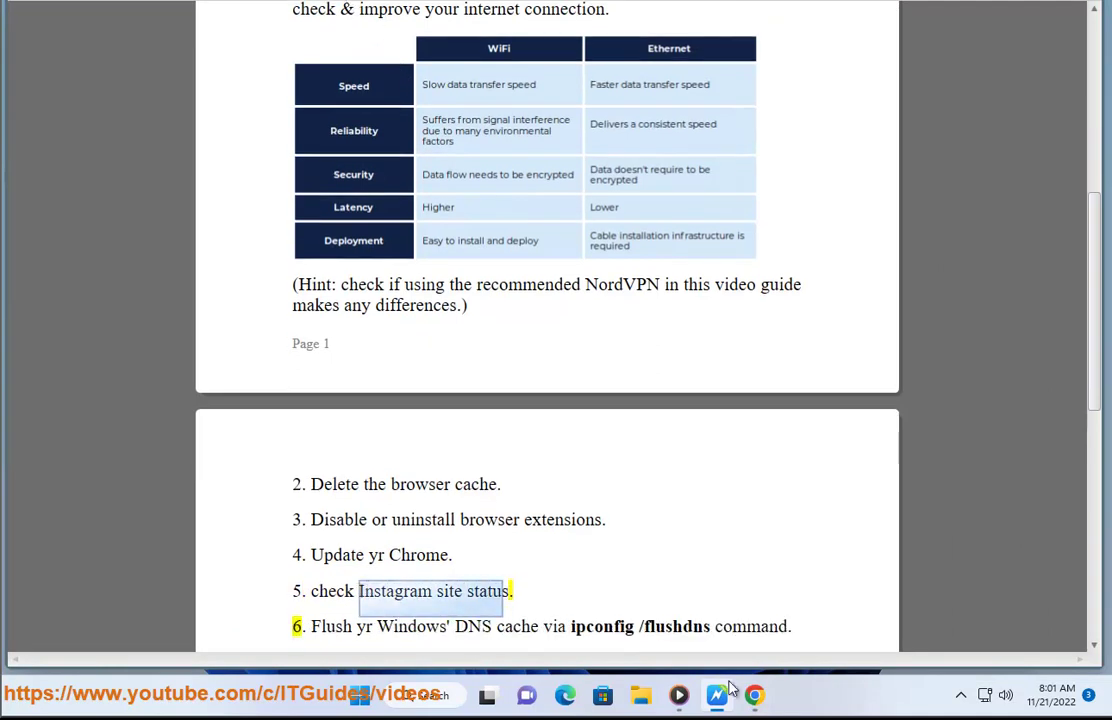
pyautogui.click(754, 695)
pyautogui.click(472, 63)
pyautogui.write('Instagram site status')
pyautogui.press('Return')
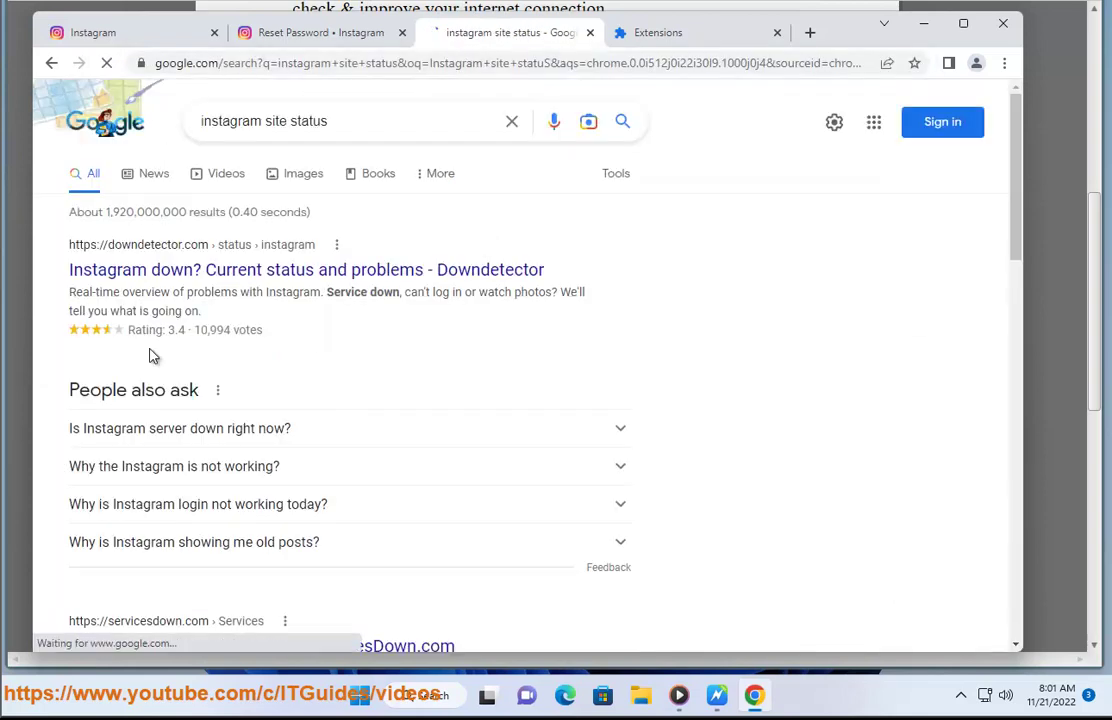
pyautogui.scroll(-3, 220, 400)
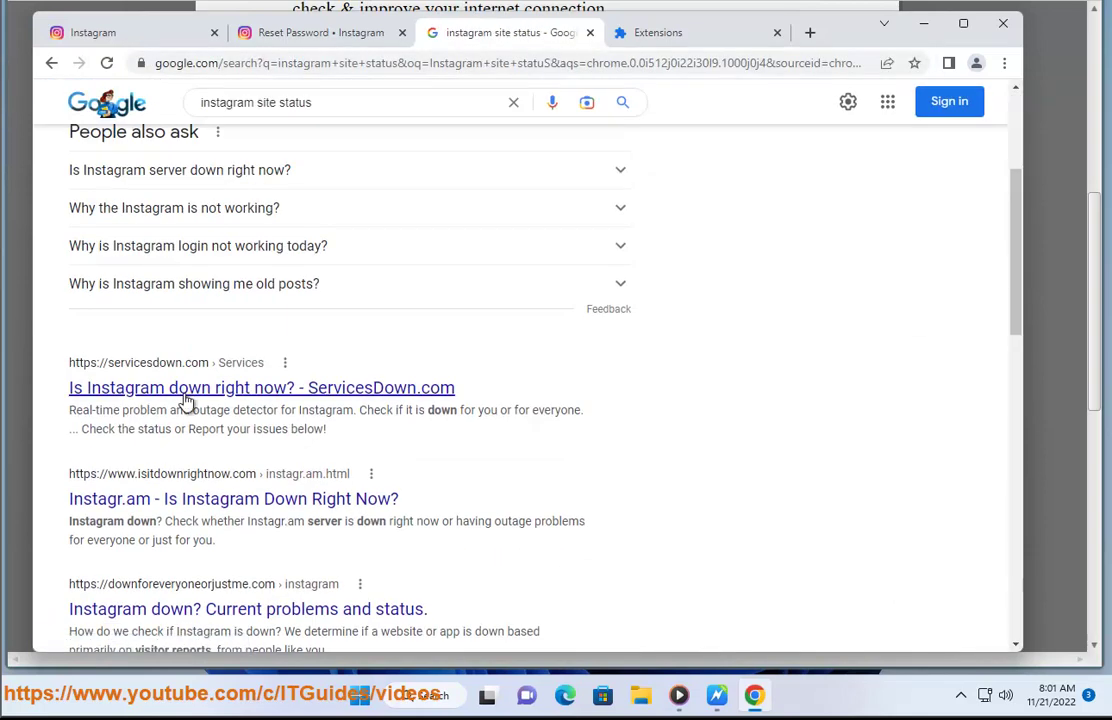
pyautogui.scroll(-3, 240, 400)
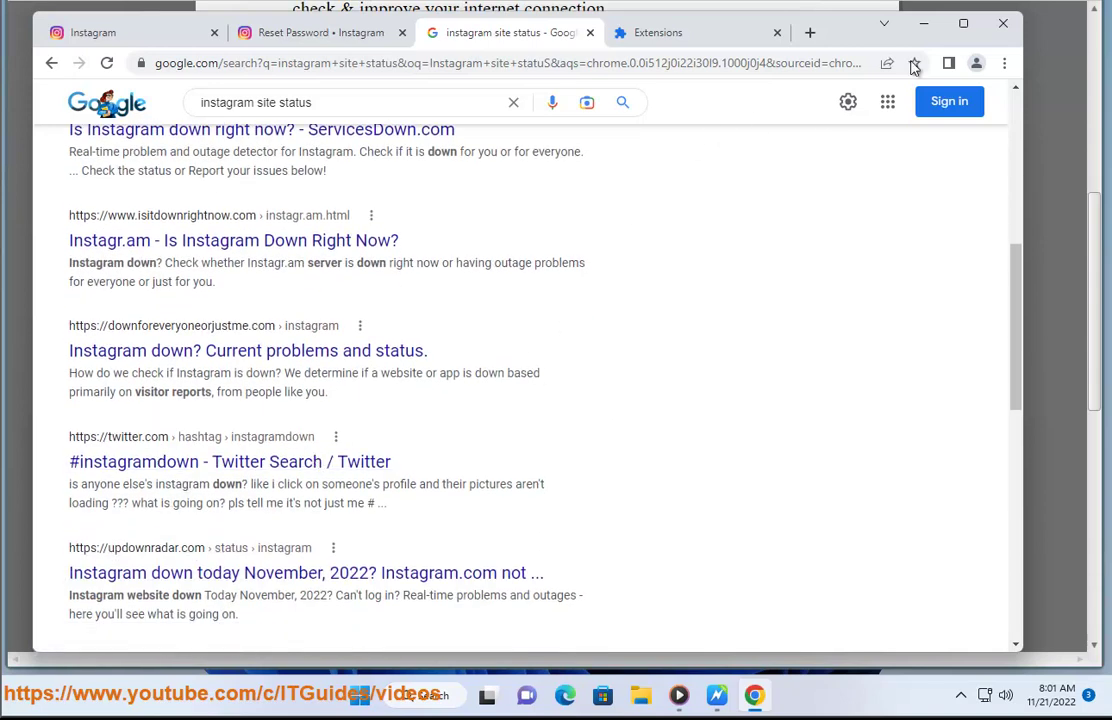
pyautogui.click(926, 28)
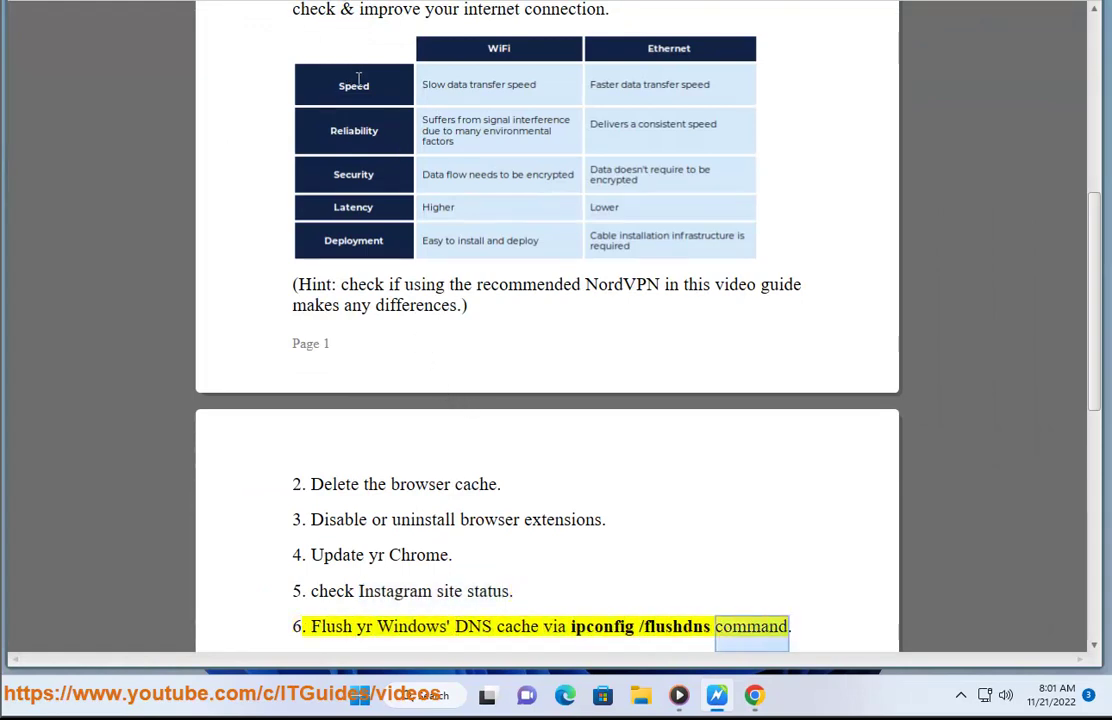
# - Open Command Prompt as administrator, enter IPCONFIG /FLUSHDNS to flush the DNS cache, and close the window
pyautogui.scroll(-1, 360, 78)
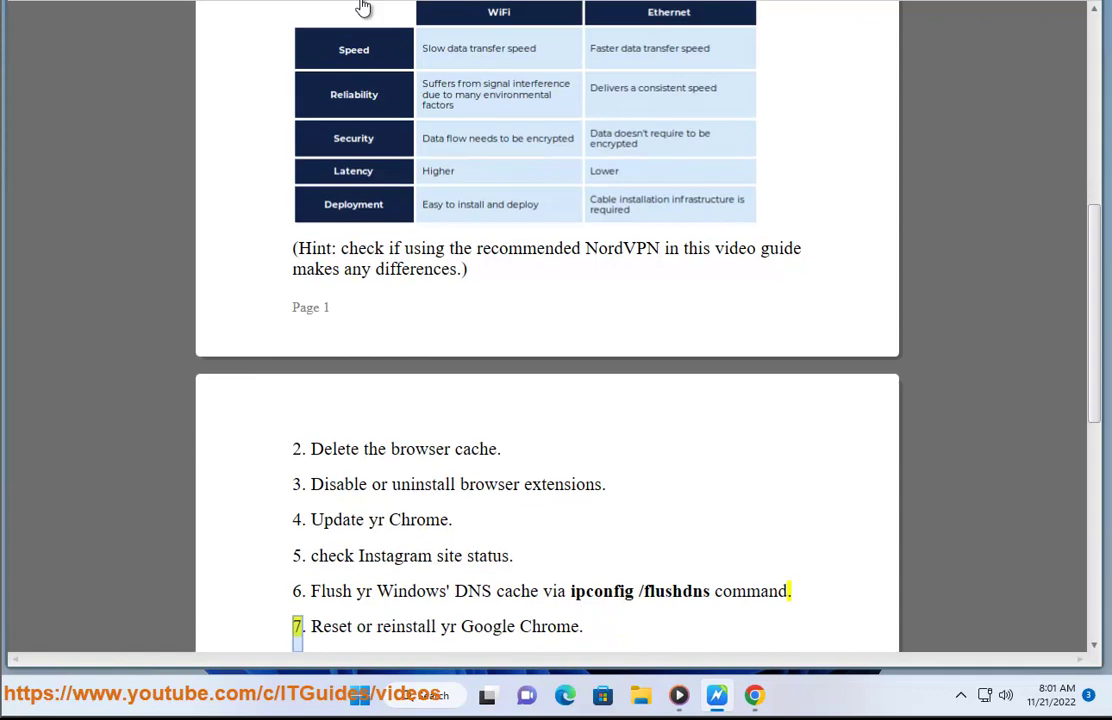
pyautogui.click(426, 695)
pyautogui.rightClick(702, 442)
pyautogui.click(775, 455)
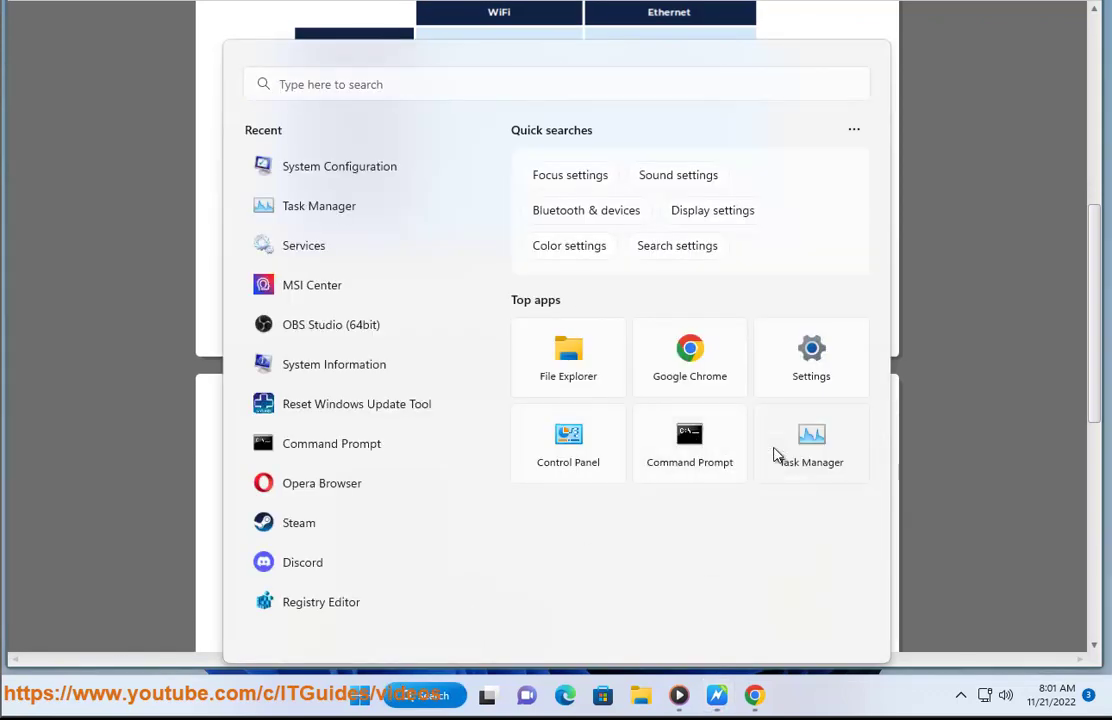
pyautogui.click(503, 458)
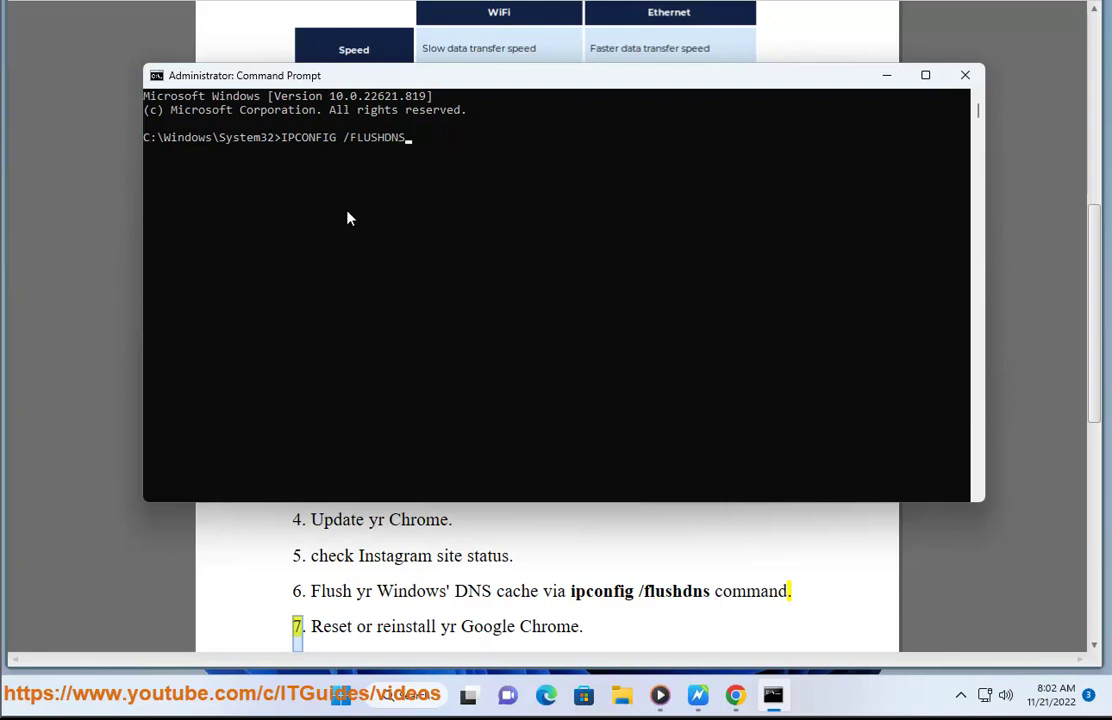
pyautogui.click(964, 75)
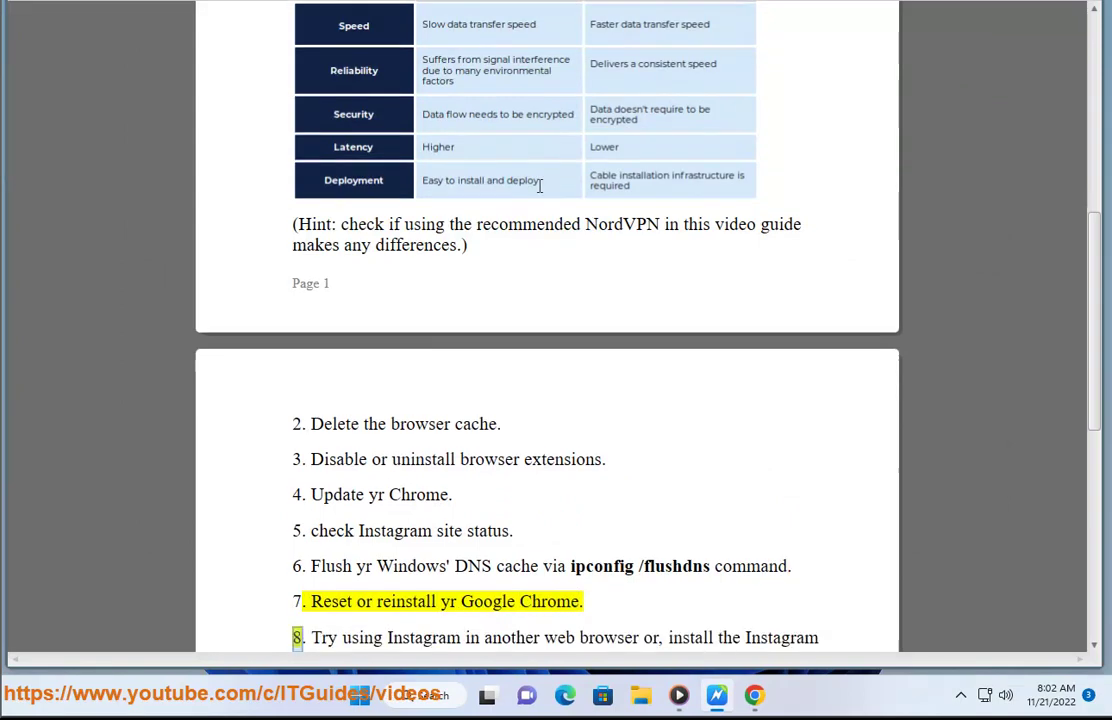
# - Search Chrome's settings for RESET, open the option to restore settings to their original defaults, and cancel the reset
pyautogui.click(756, 697)
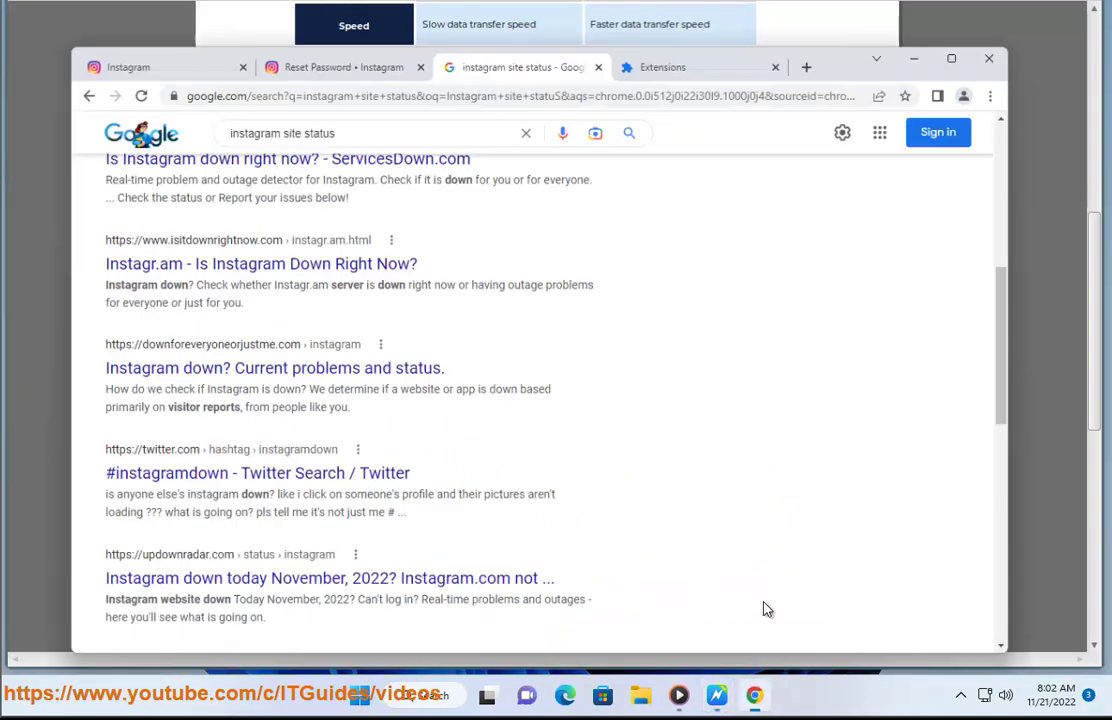
pyautogui.click(1006, 64)
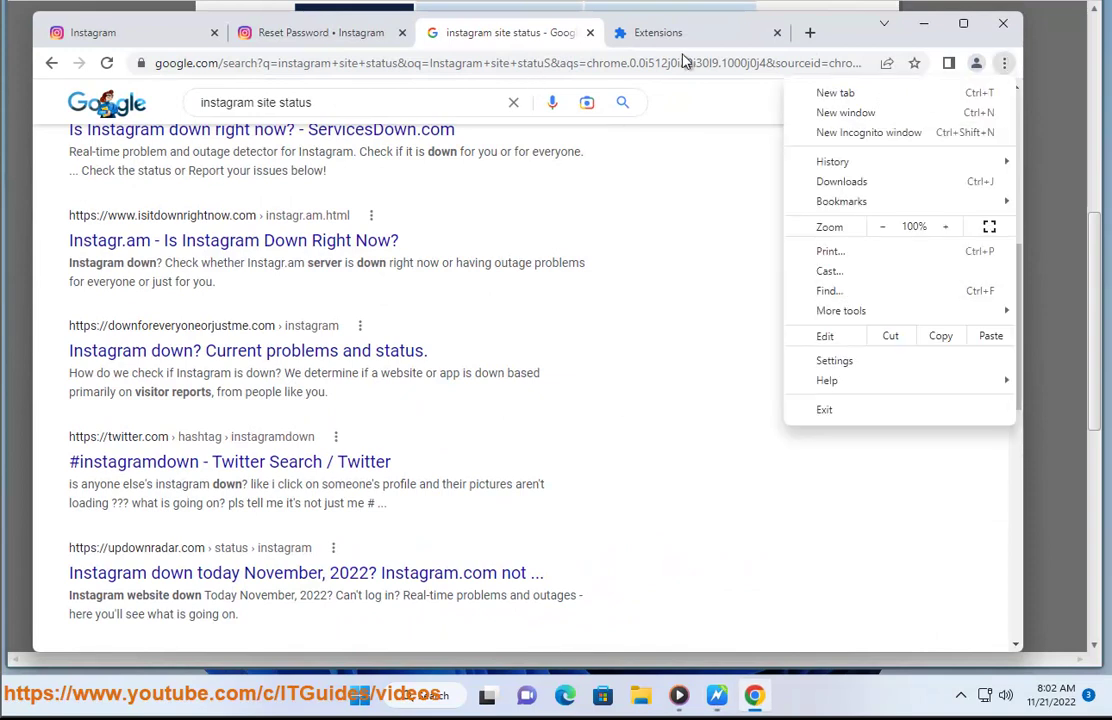
pyautogui.click(834, 362)
pyautogui.write('RESET')
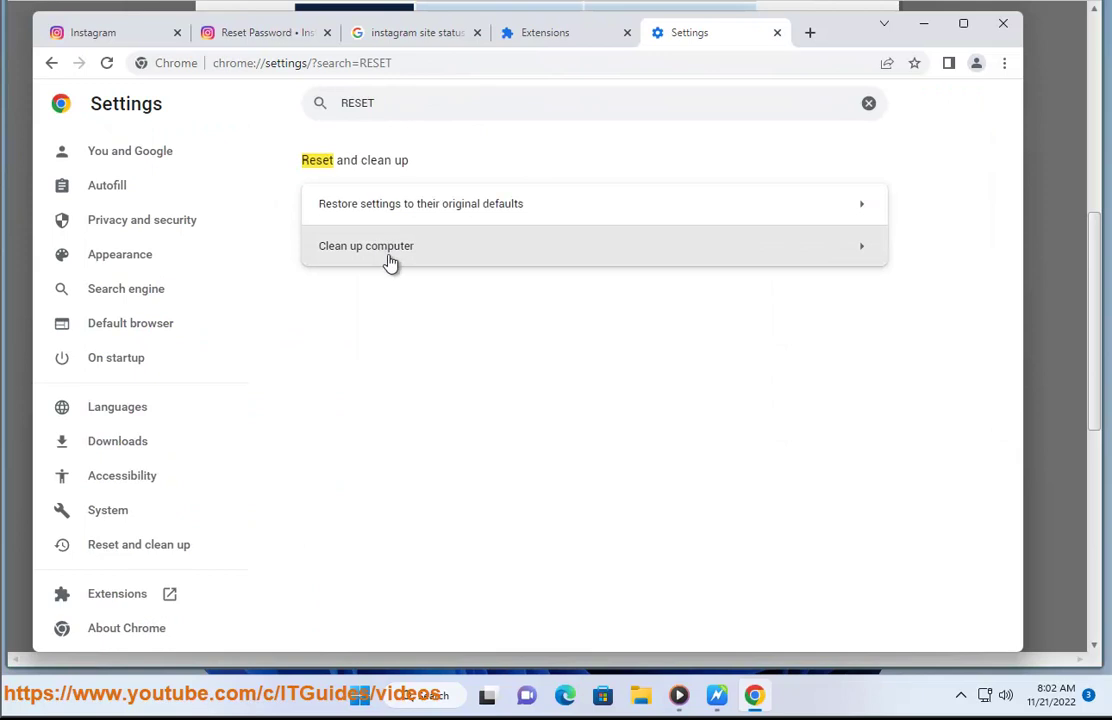
pyautogui.click(402, 208)
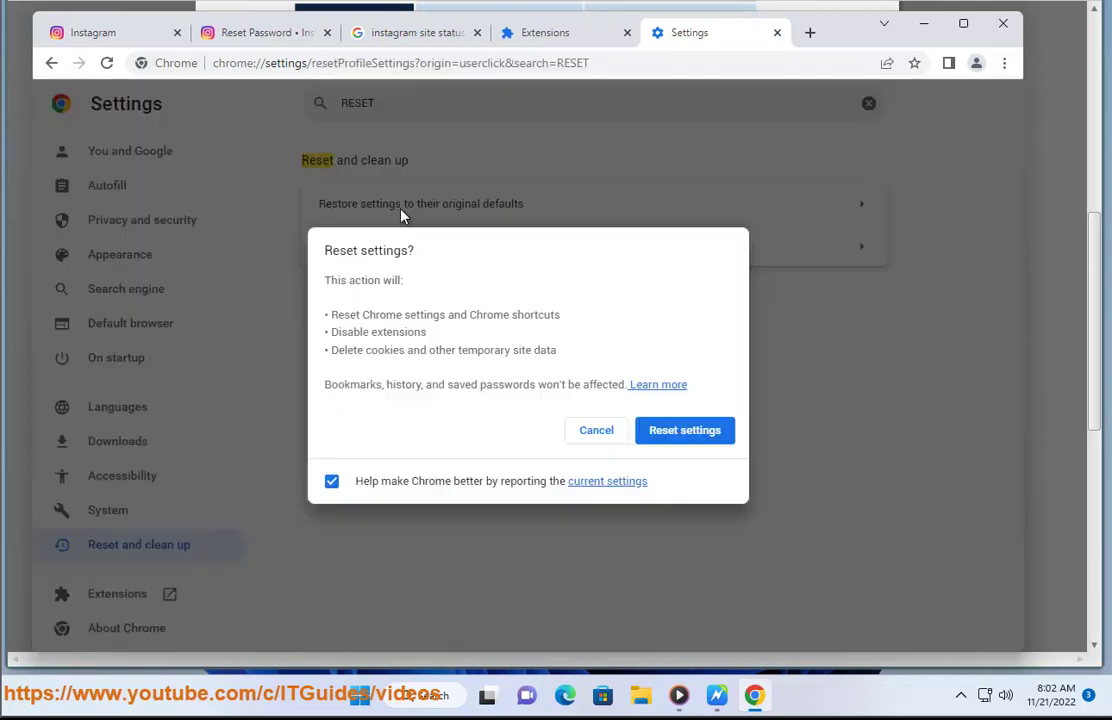
pyautogui.click(590, 432)
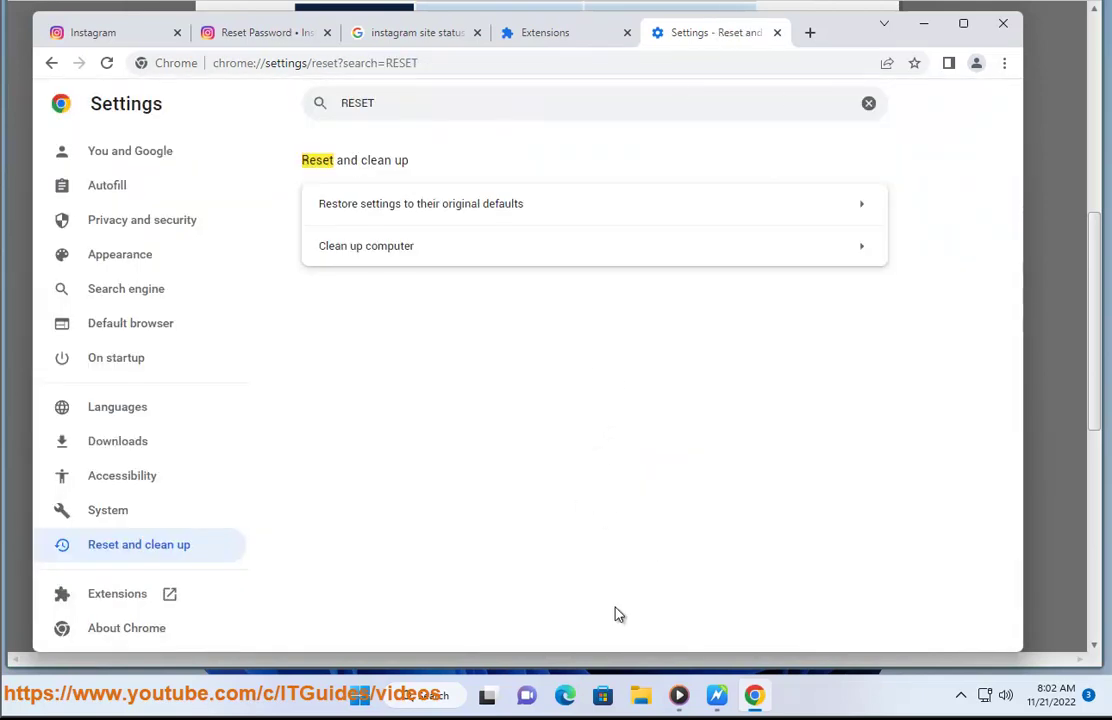
# - Open Windows Settings and go to the Installed apps list under Apps
pyautogui.click(357, 697)
pyautogui.click(516, 262)
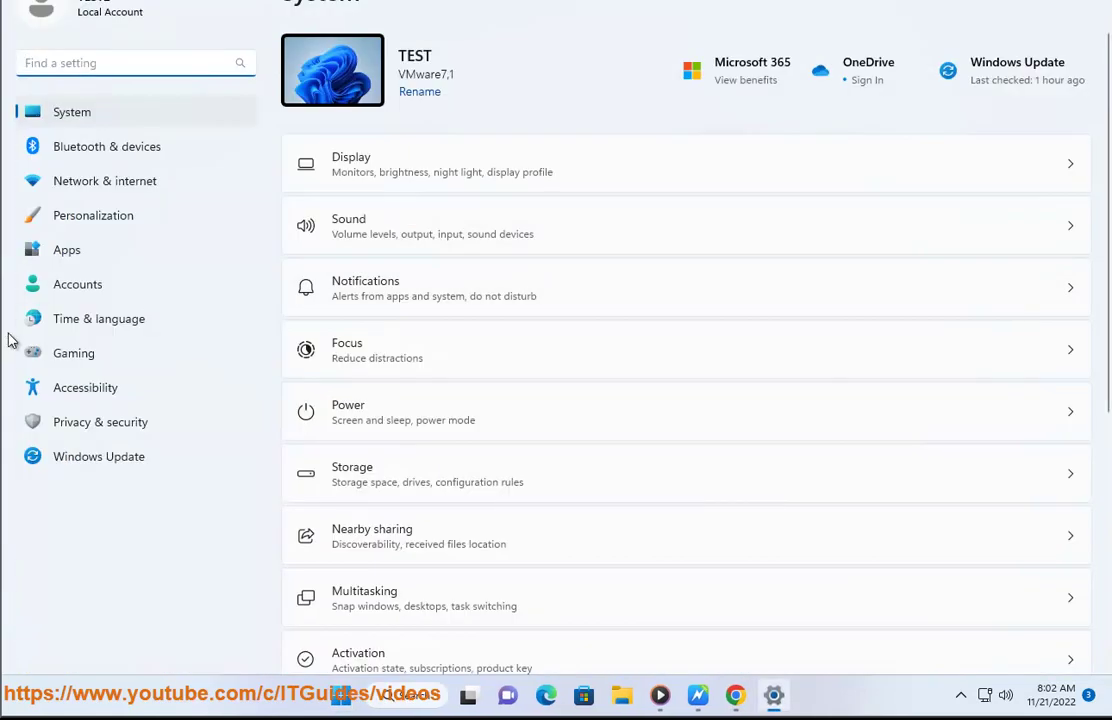
pyautogui.click(125, 251)
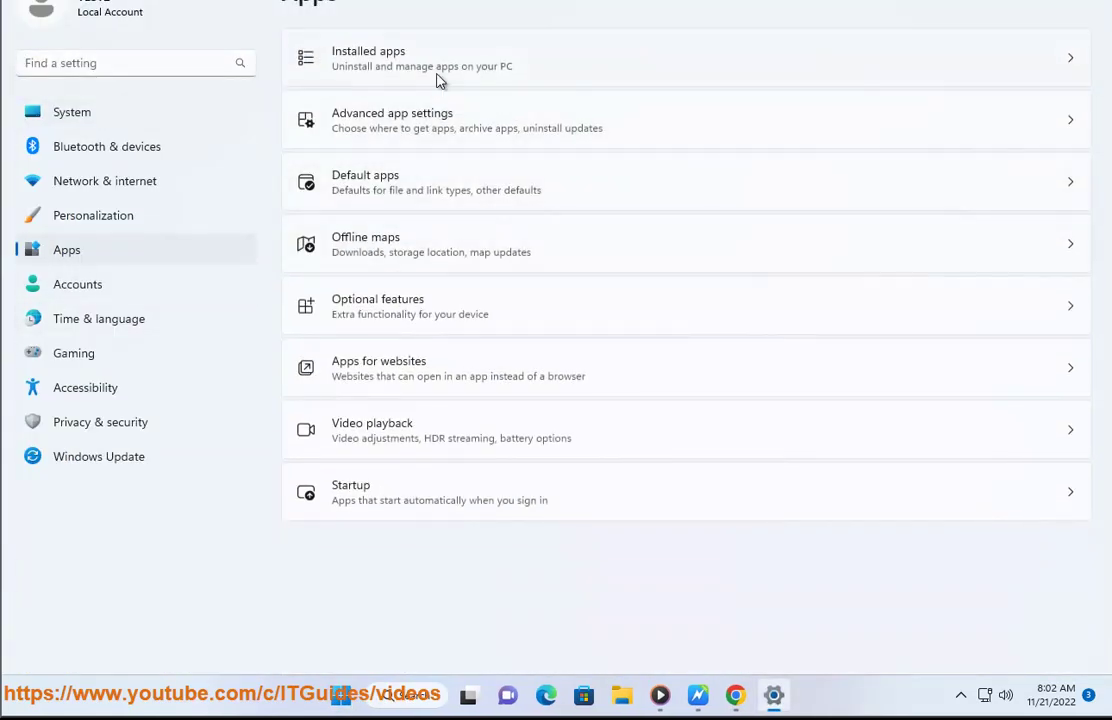
pyautogui.click(439, 70)
# - Search the installed apps for GOOGLE, view Google Chrome's modify and uninstall options without choosing one, and return to the guide document
pyautogui.click(409, 38)
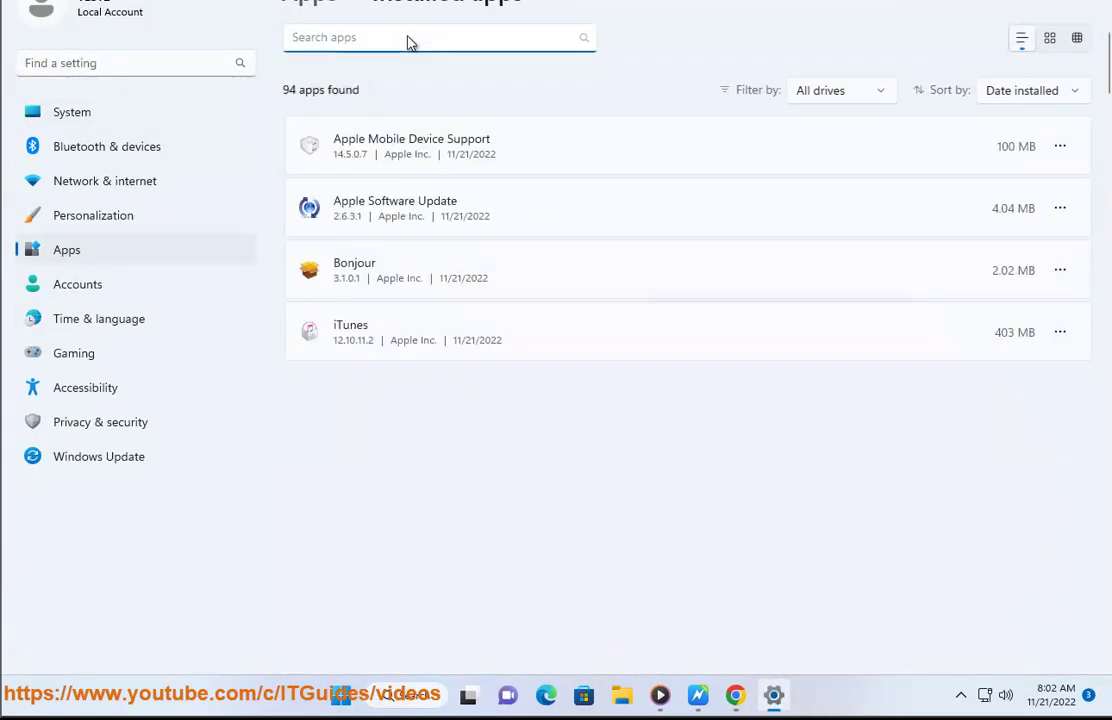
pyautogui.write('GOOGLE')
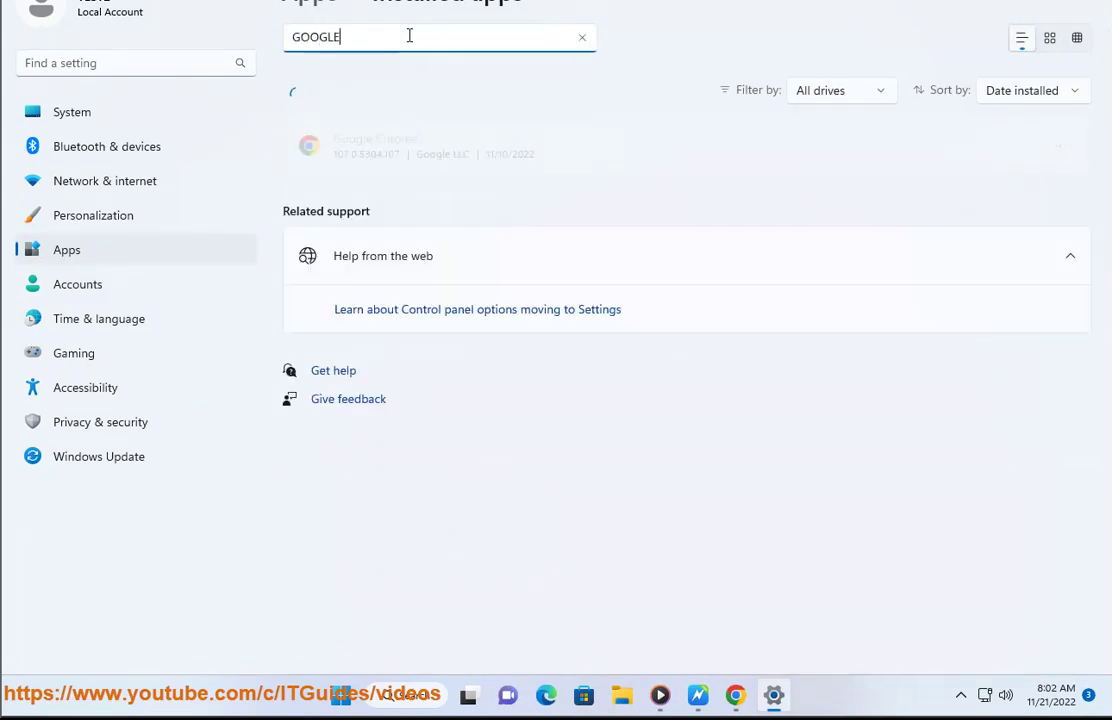
pyautogui.click(1060, 148)
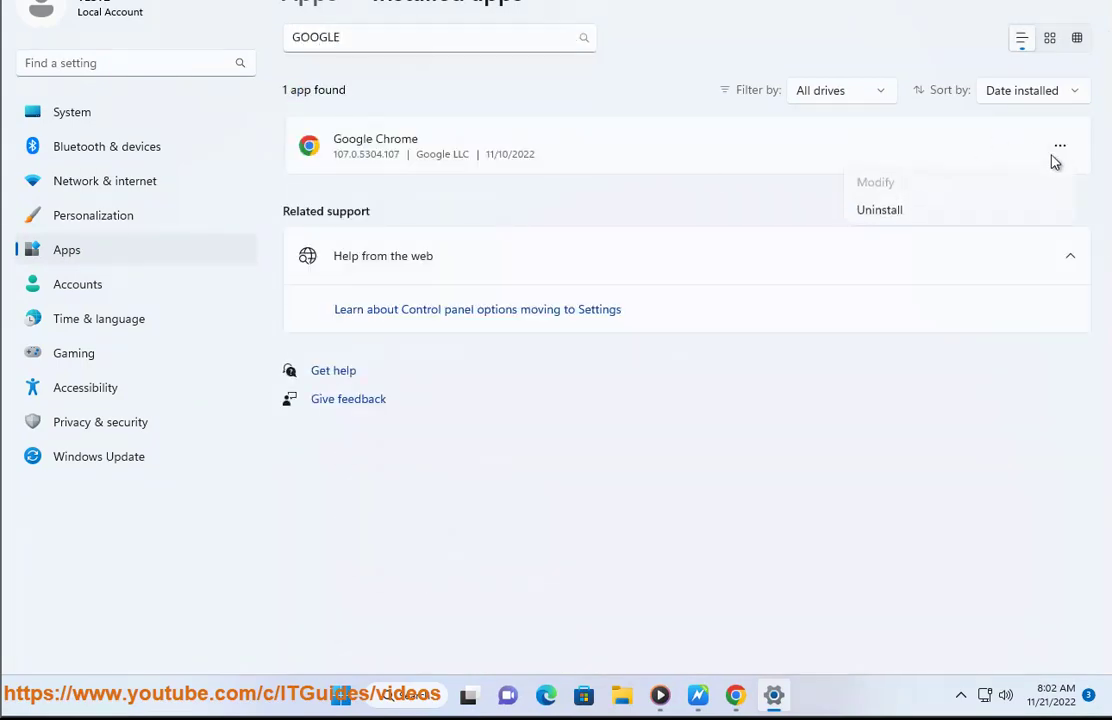
pyautogui.click(807, 526)
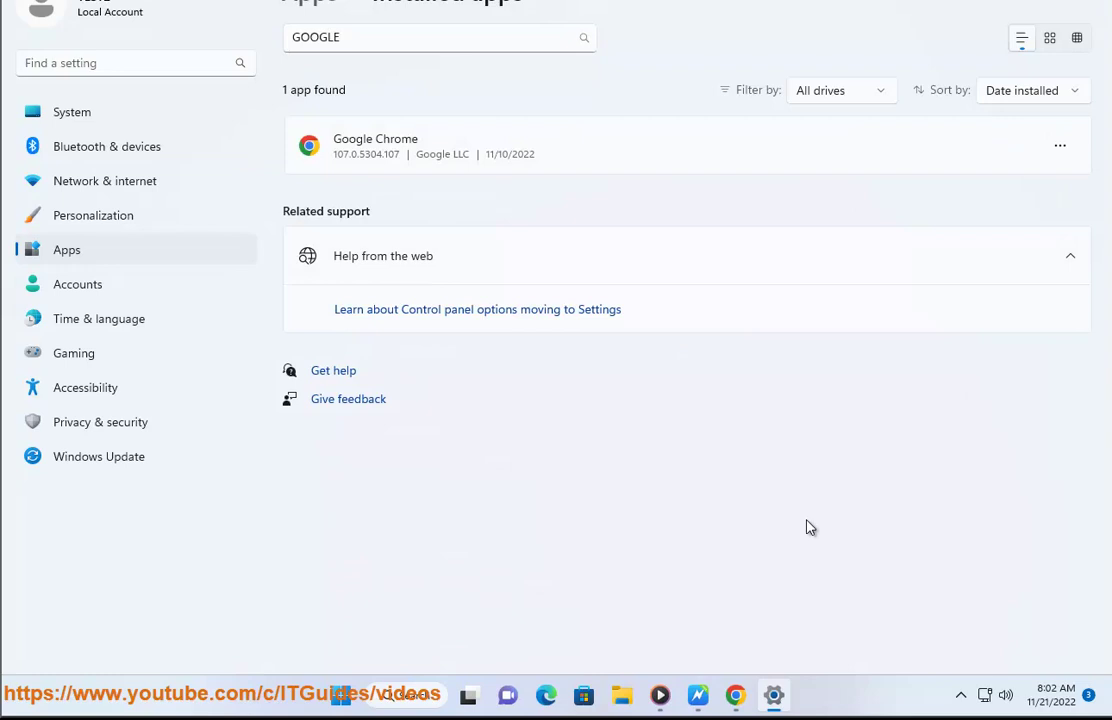
pyautogui.click(698, 700)
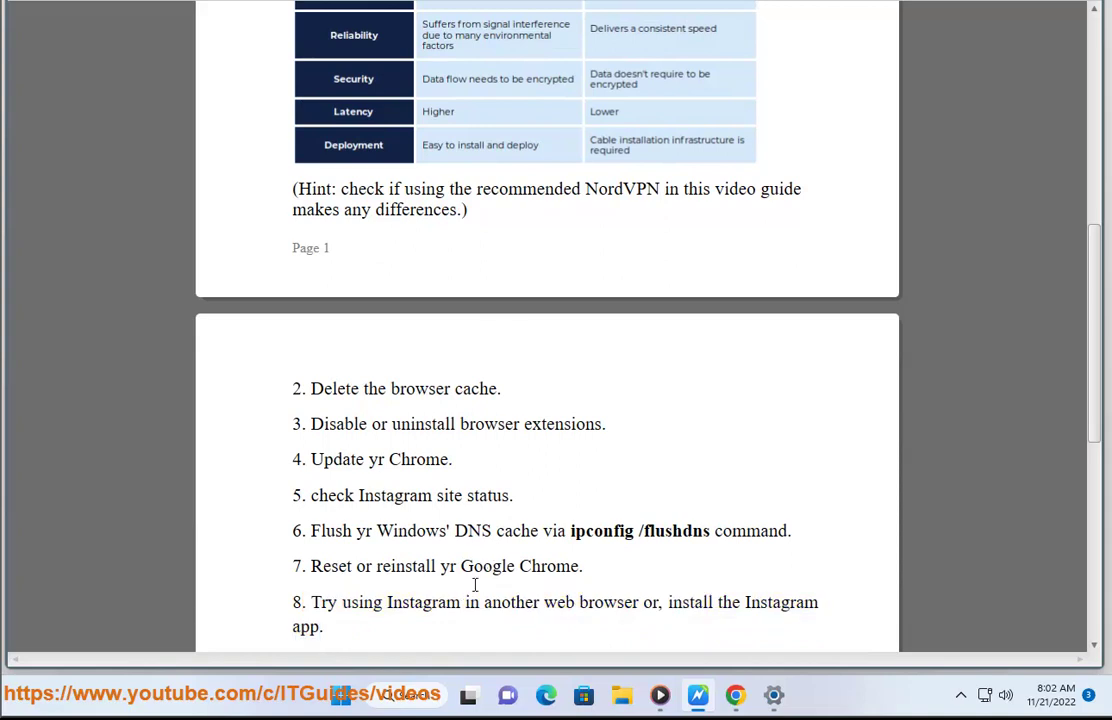
pyautogui.click(427, 601)
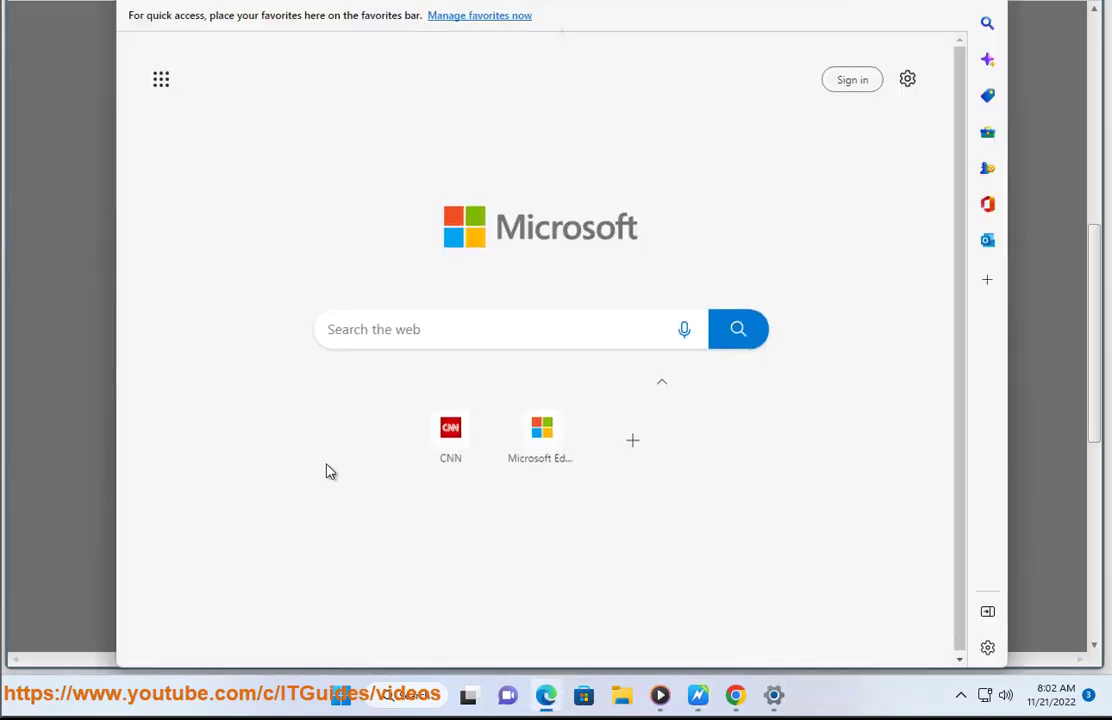
pyautogui.click(757, 51)
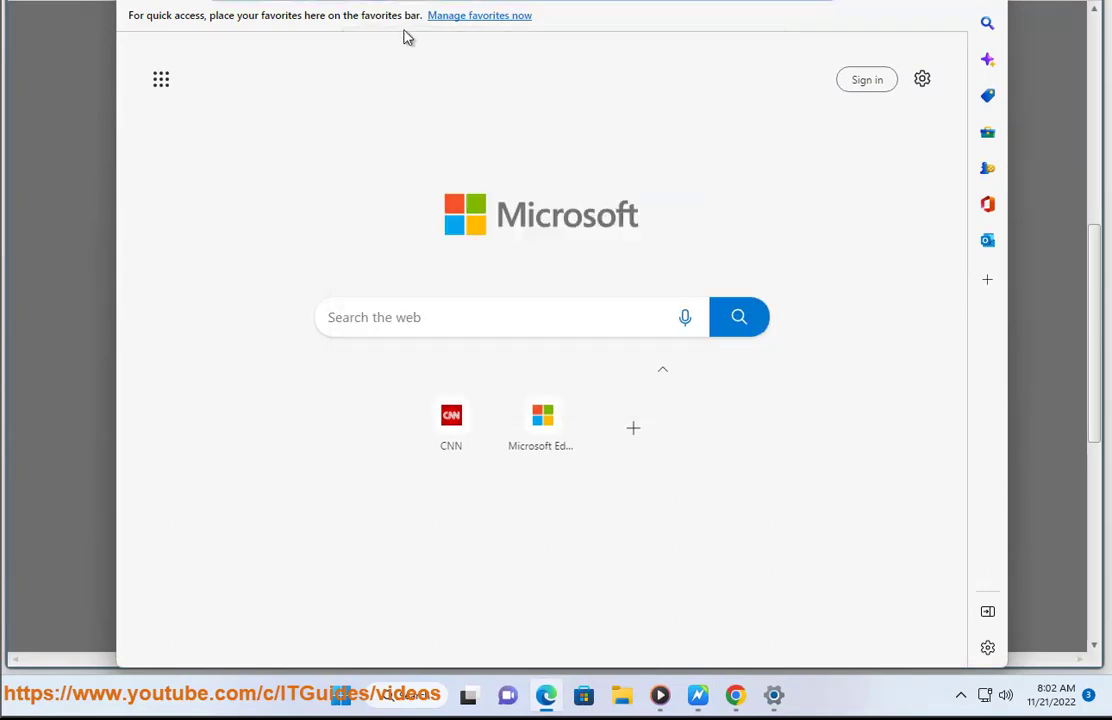
pyautogui.write('instagram')
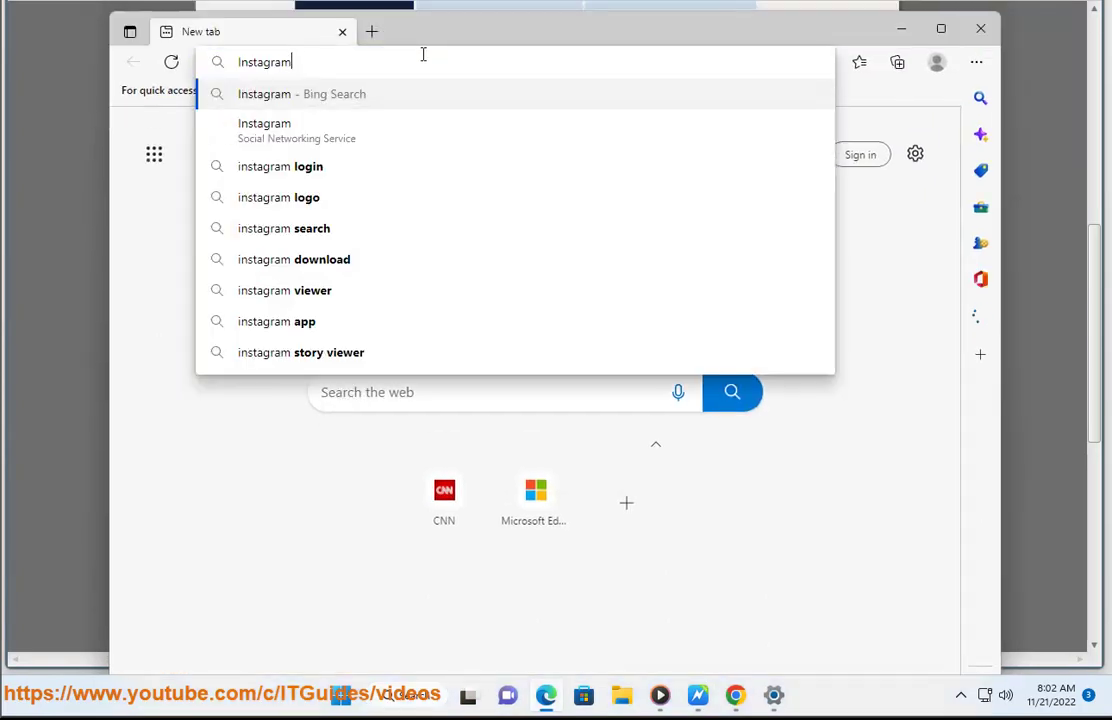
pyautogui.press('Return')
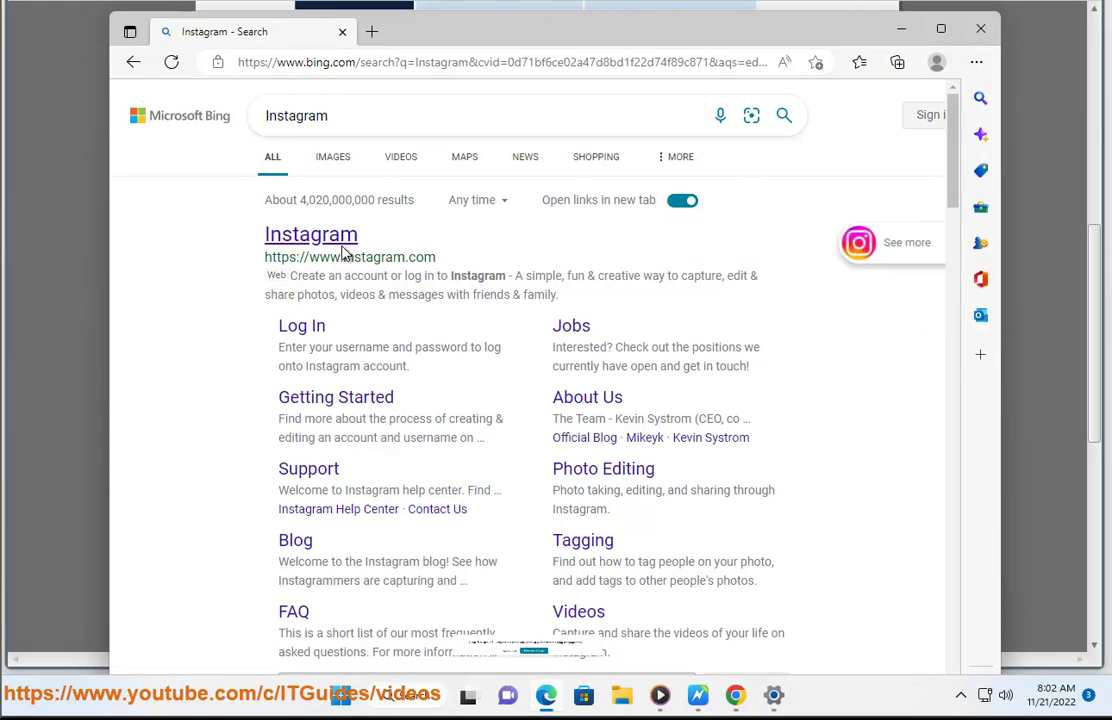
pyautogui.click(343, 240)
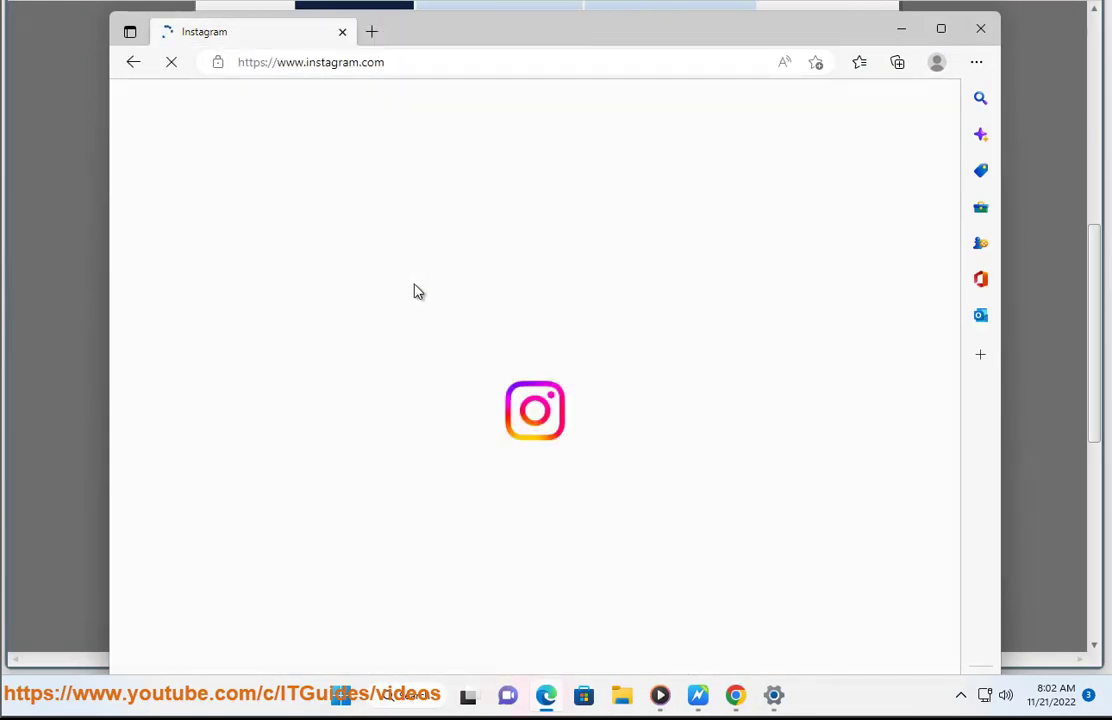
# - Find and launch Firefox through Windows search, and load Instagram.com in it
pyautogui.click(393, 690)
pyautogui.write('G')
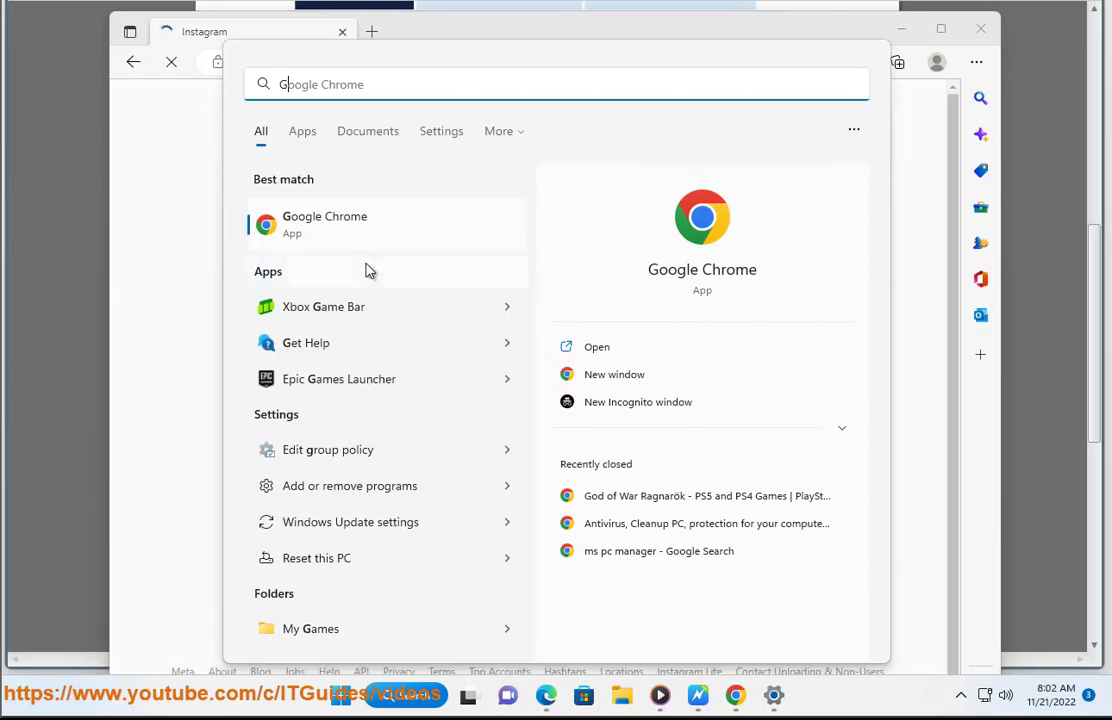
pyautogui.press('BackSpace')
pyautogui.write('F')
pyautogui.click(375, 220)
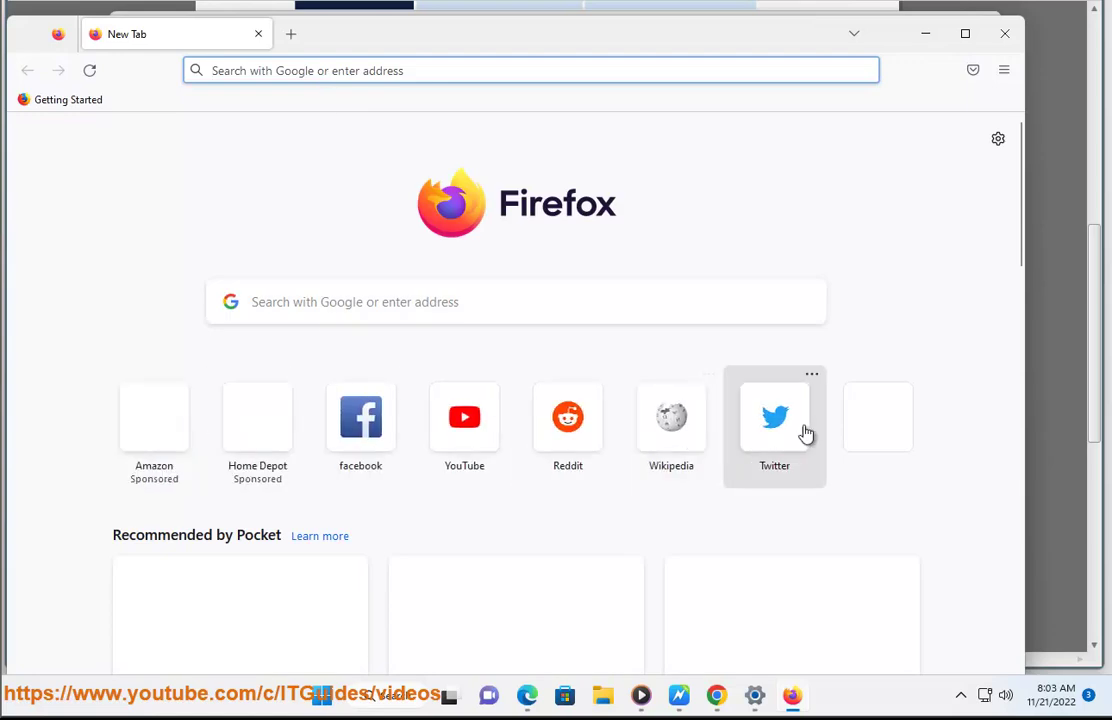
pyautogui.click(284, 66)
pyautogui.write('Instagram.c')
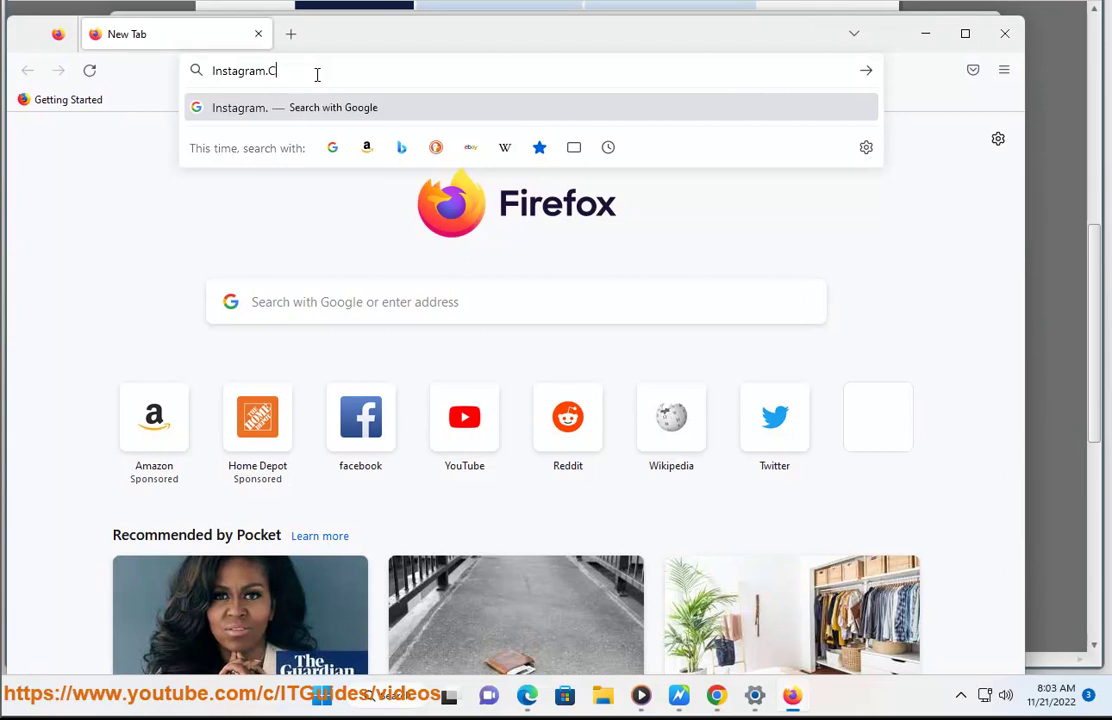
pyautogui.write('om')
pyautogui.press('Return')
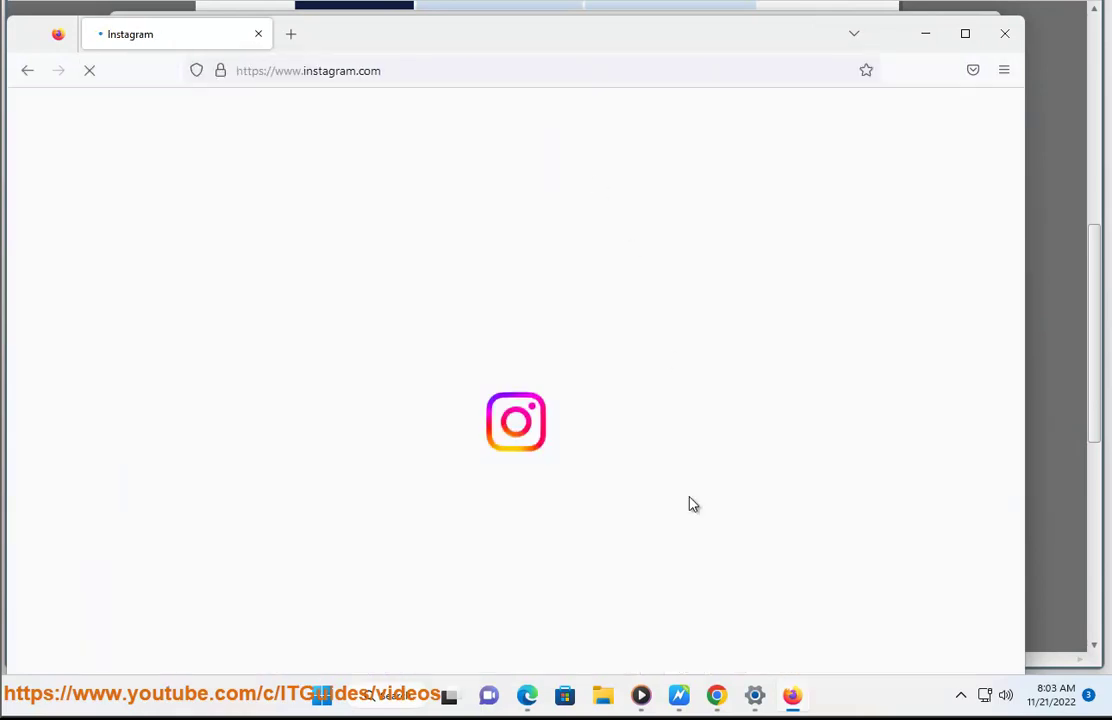
# - Return to the guide document and highlight the word Instagram in step 8 about installing the app
pyautogui.click(681, 697)
pyautogui.click(741, 612)
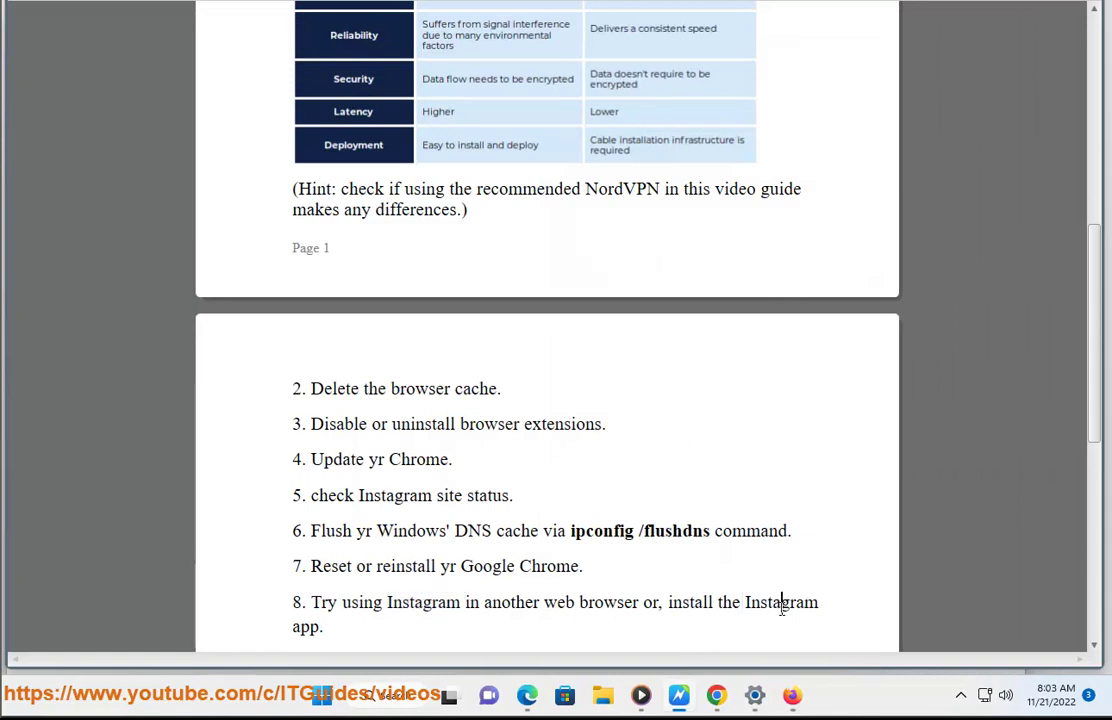
pyautogui.doubleClick(782, 609)
# - Switch to Chrome and, from the Instagram login tab, search Google for "instagram PC"
pyautogui.click(717, 695)
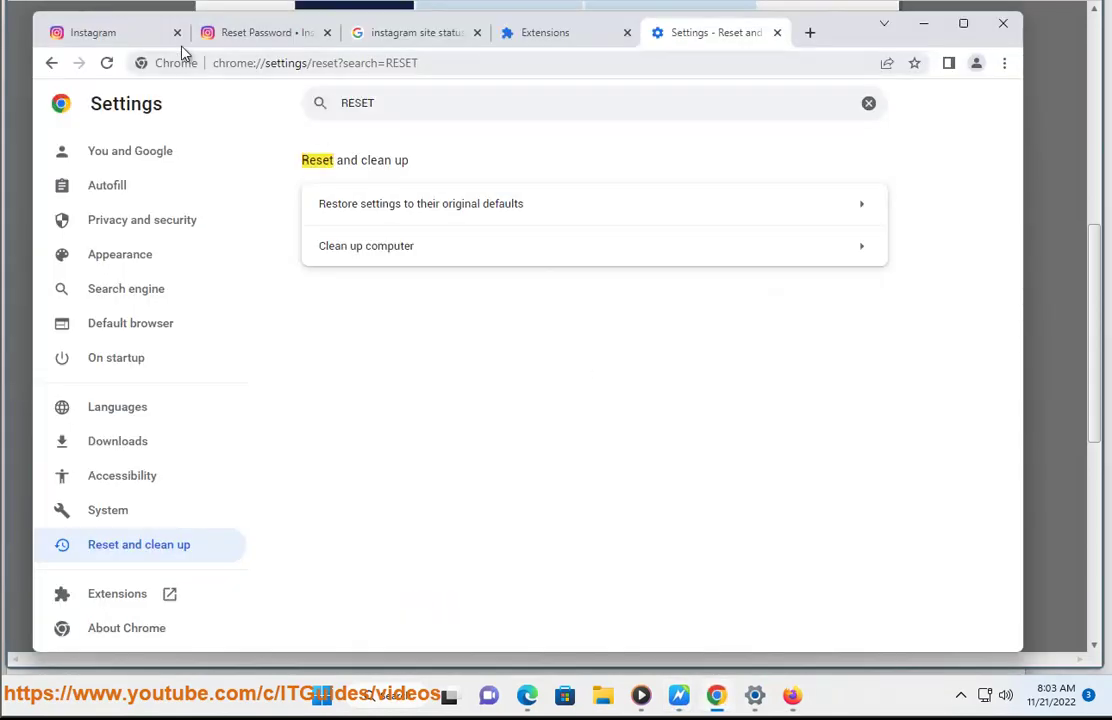
pyautogui.click(170, 35)
pyautogui.moveTo(211, 66); pyautogui.dragTo(280, 64)
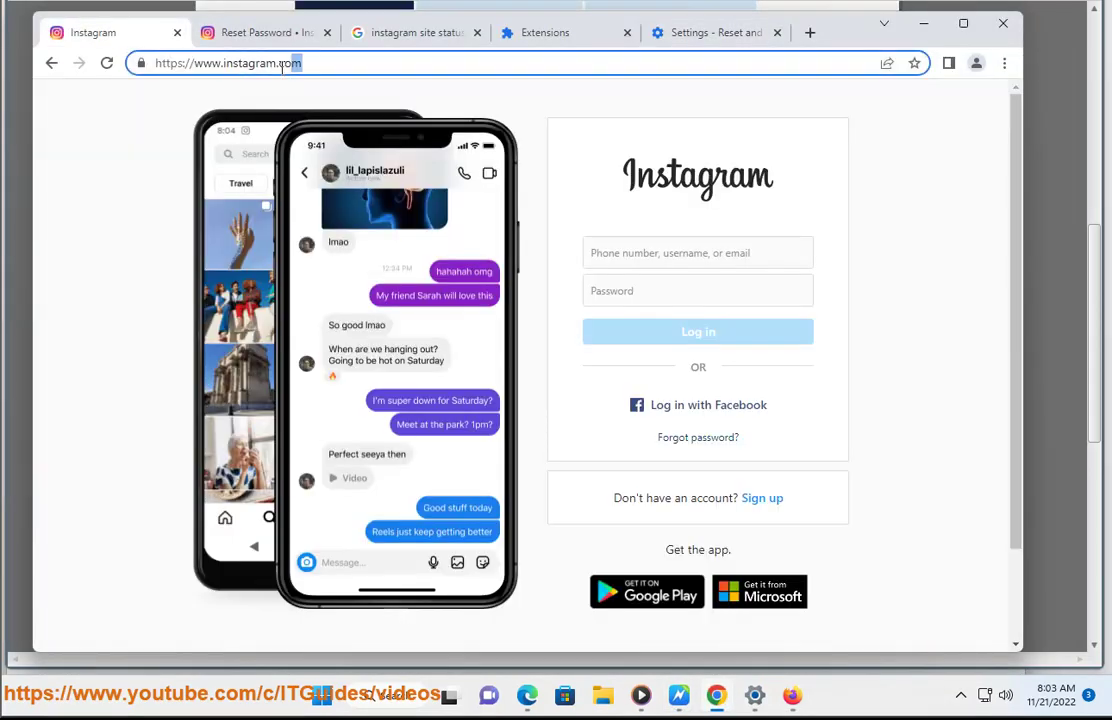
pyautogui.press('BackSpace')
pyautogui.write('PC')
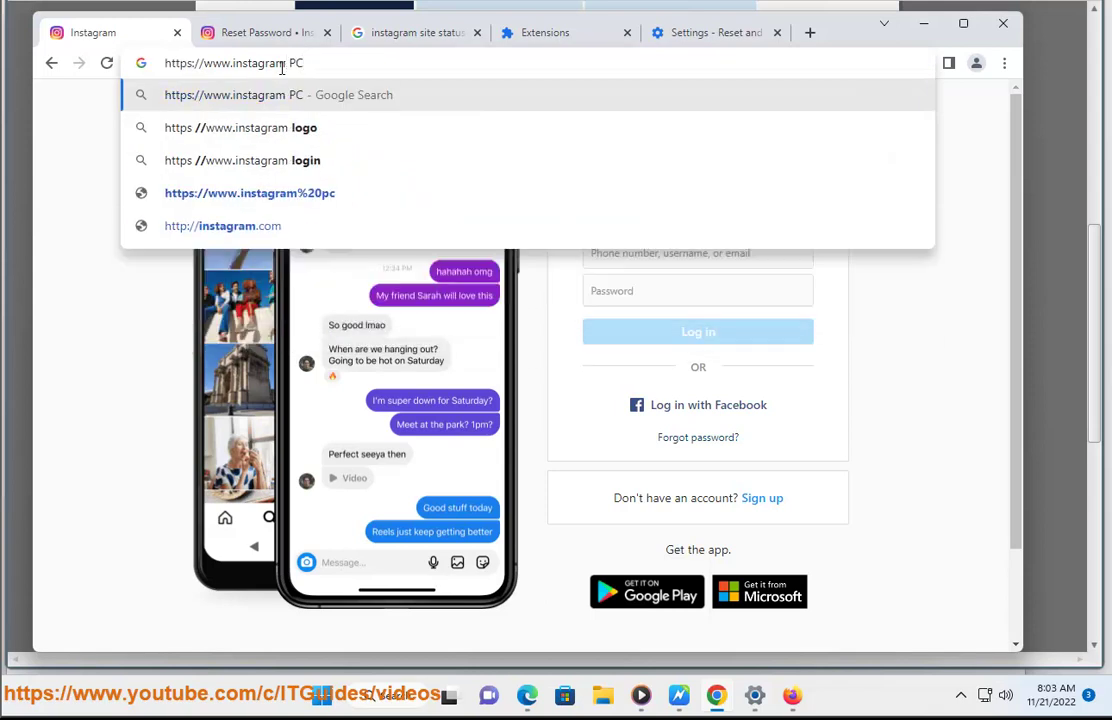
pyautogui.press('BackSpace')
pyautogui.press('Return')
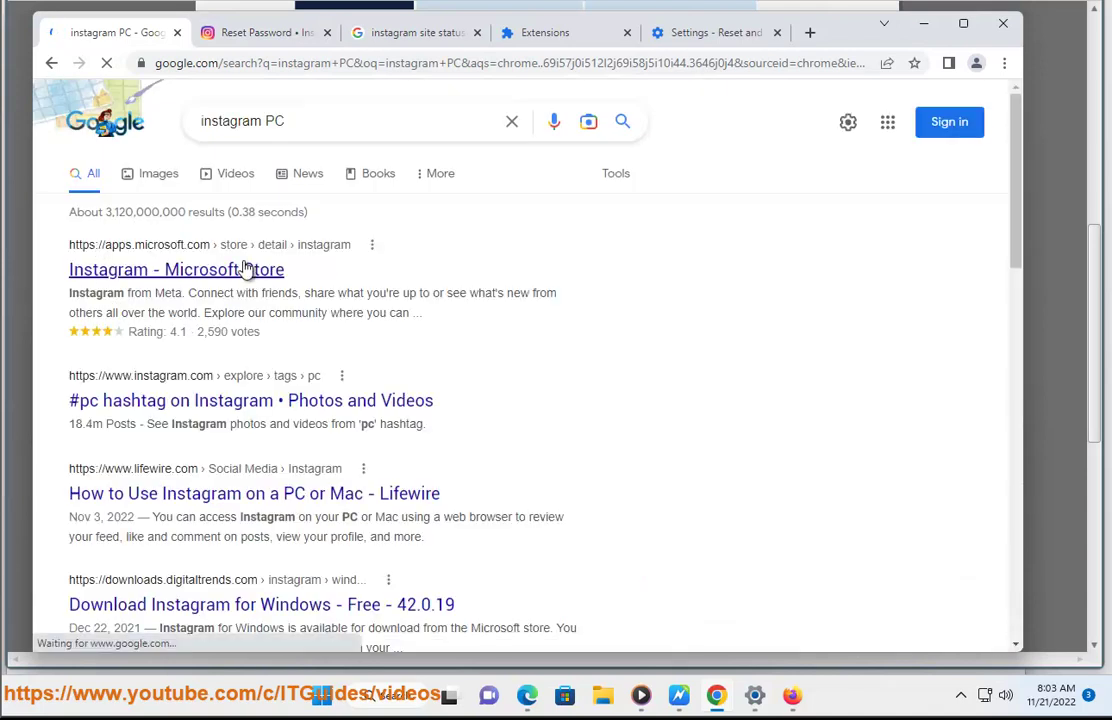
# - Open the "Instagram - Microsoft Store" search result in a new tab, switch to that tab, and highlight "store" in its address
pyautogui.rightClick(226, 280)
pyautogui.click(247, 291)
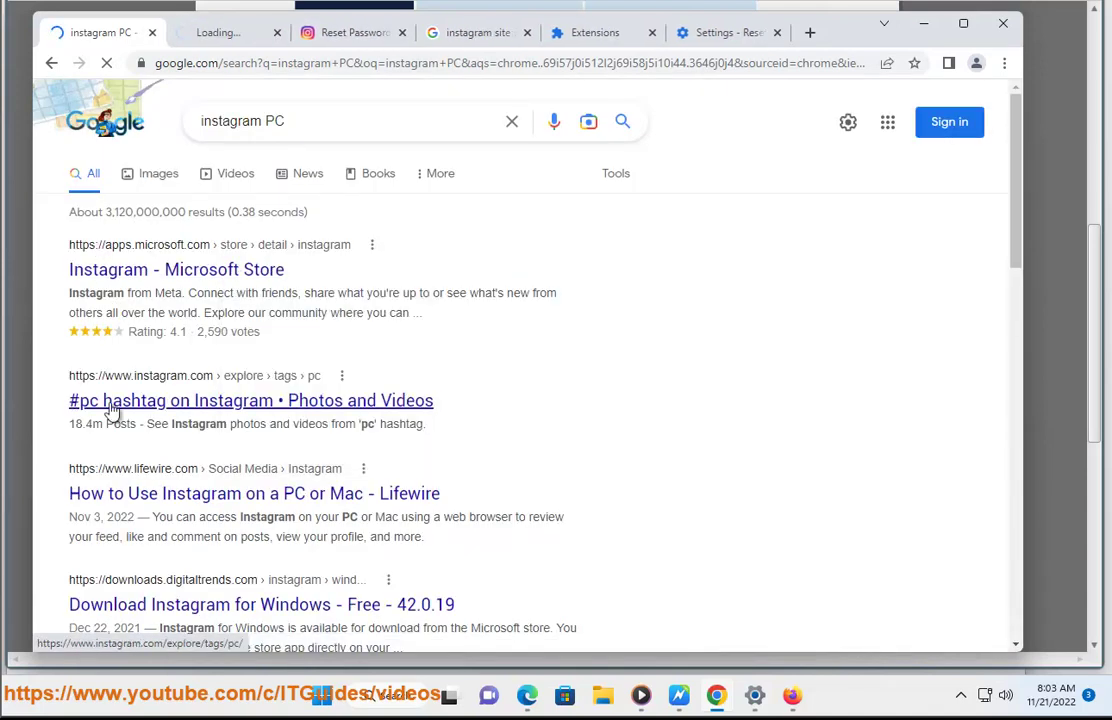
pyautogui.rightClick(352, 410)
pyautogui.click(797, 477)
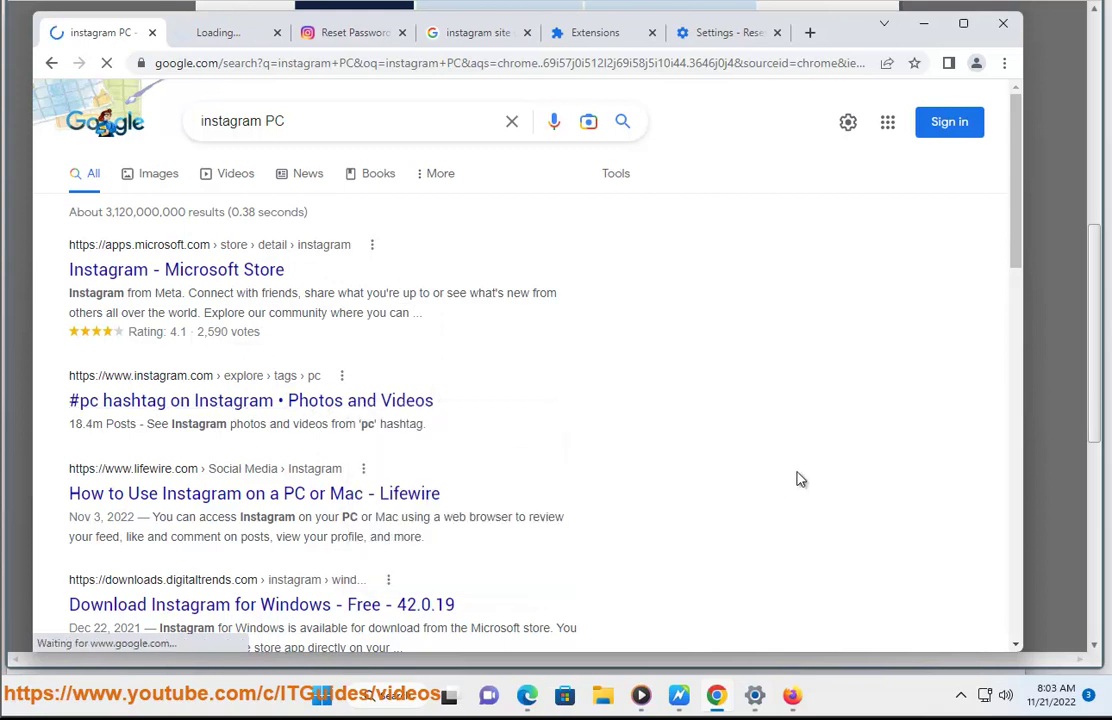
pyautogui.click(211, 40)
pyautogui.click(260, 70)
pyautogui.doubleClick(279, 63)
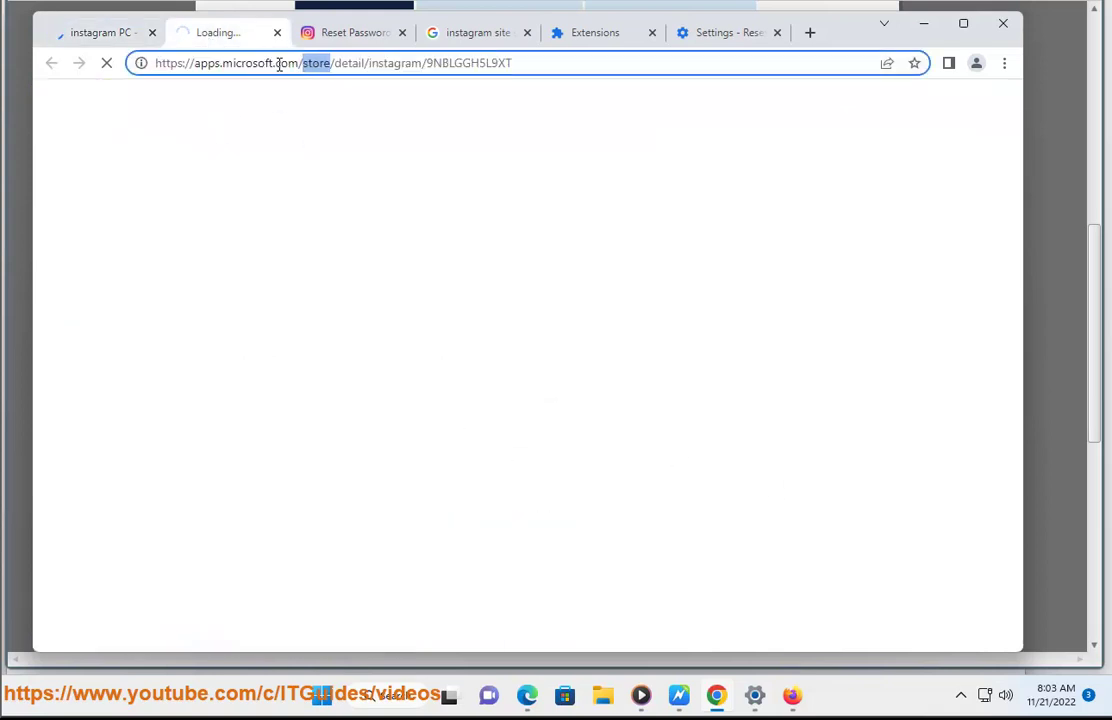
# - Switch to Microsoft Store, open the Instagram app page from the instagram search results, and minimize the store
pyautogui.click(568, 692)
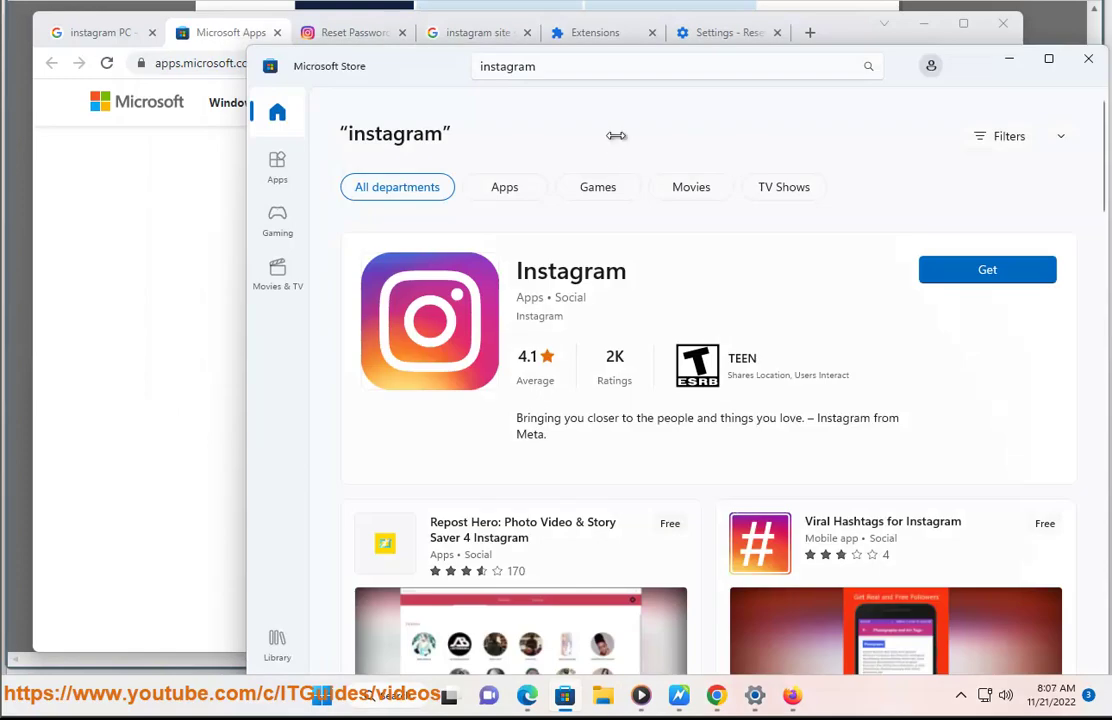
pyautogui.click(566, 67)
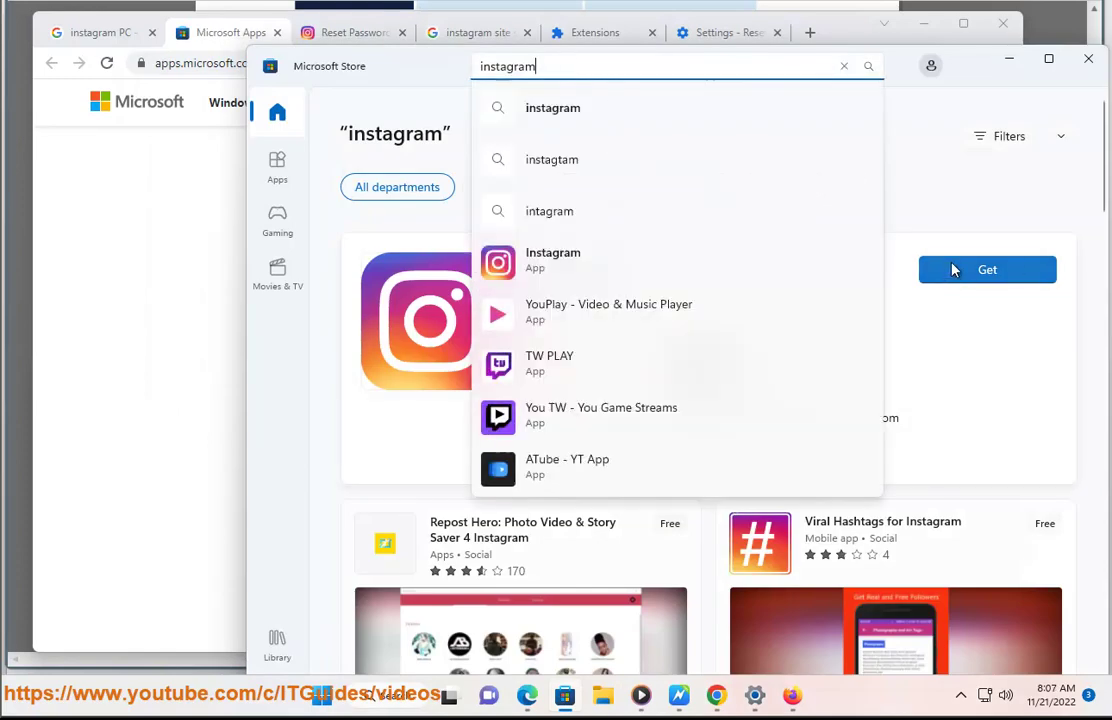
pyautogui.click(943, 350)
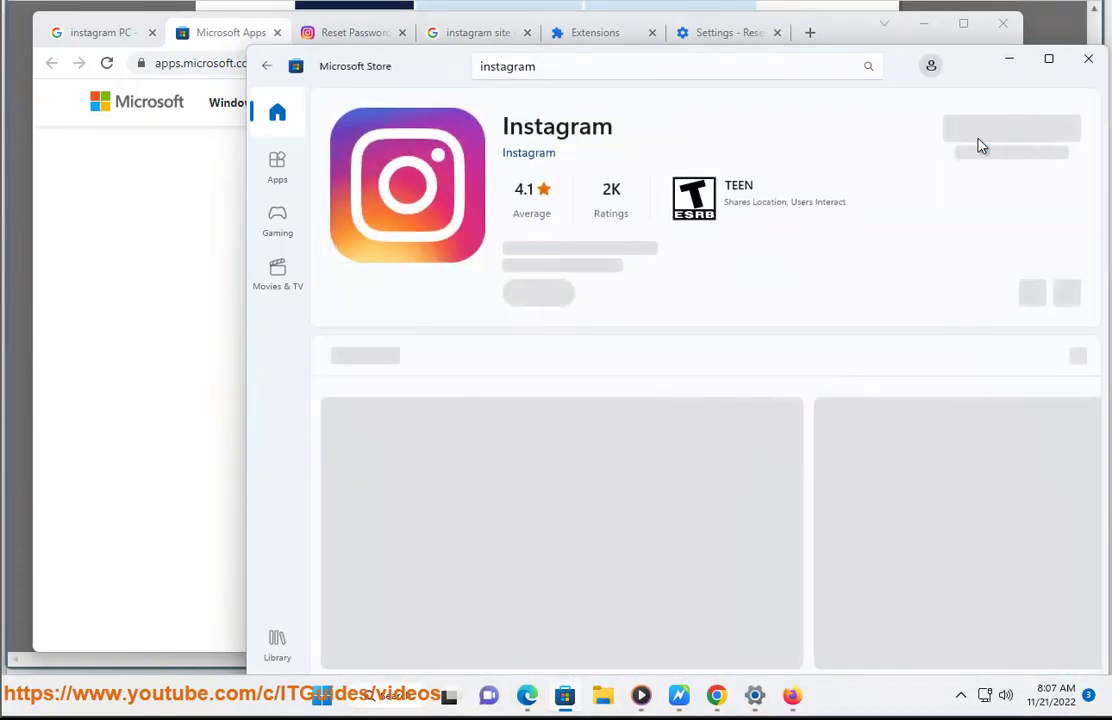
pyautogui.click(1009, 58)
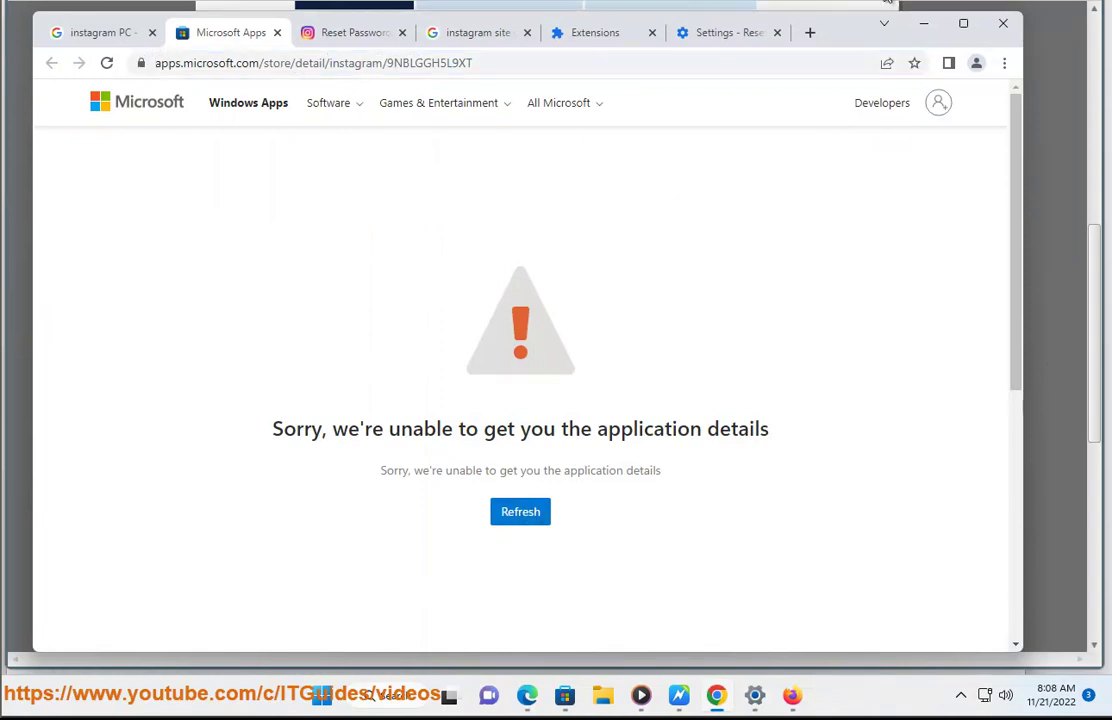
# - Minimize Chrome to glance at the guide, restore it, and load Instagram's home page from the Reset Password tab
pyautogui.click(923, 22)
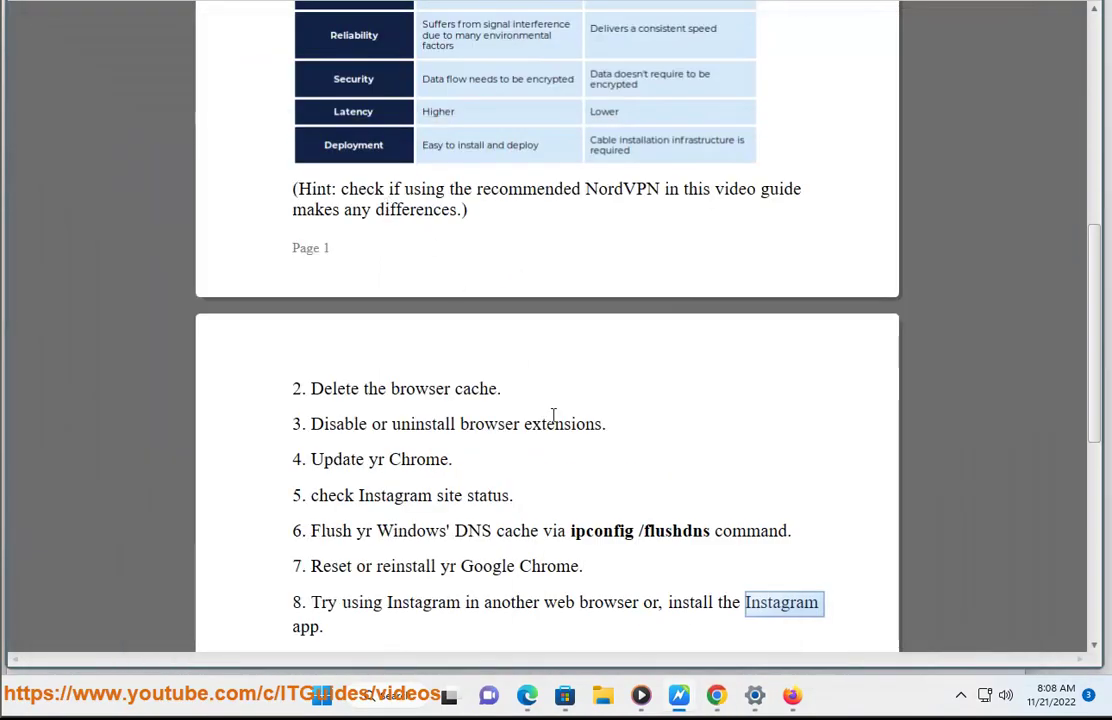
pyautogui.click(715, 700)
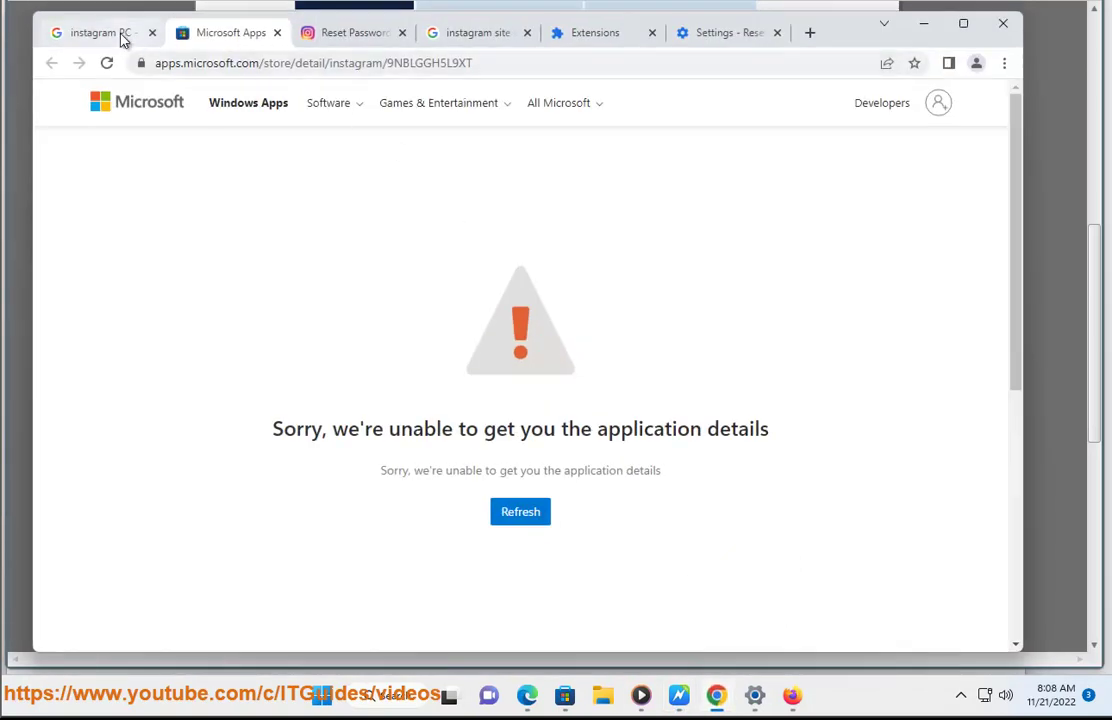
pyautogui.click(338, 33)
pyautogui.click(165, 112)
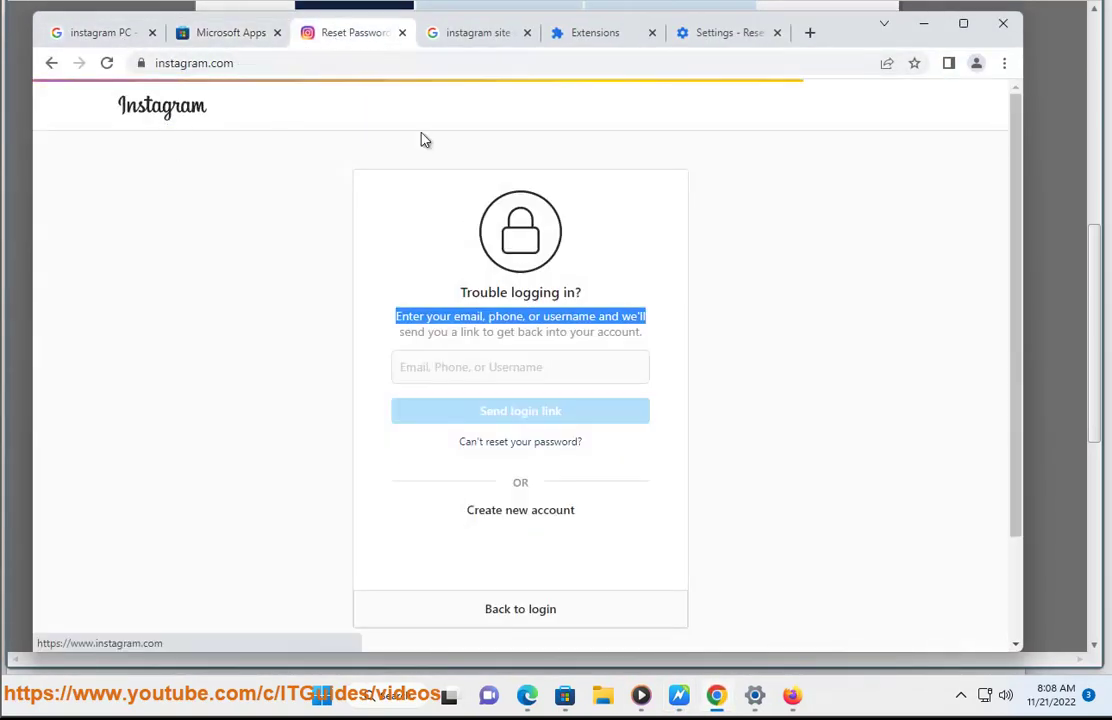